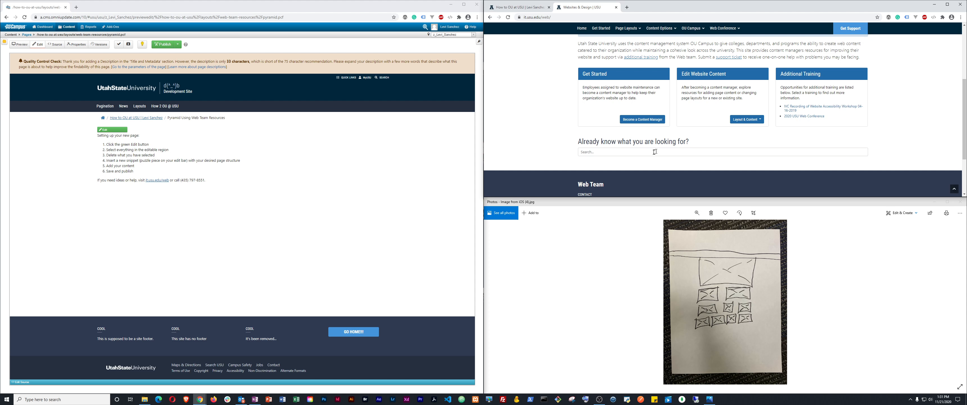
- Search the Websites & Design site for "column" and open the first Column Options result
left_click(653, 152)
type("c")
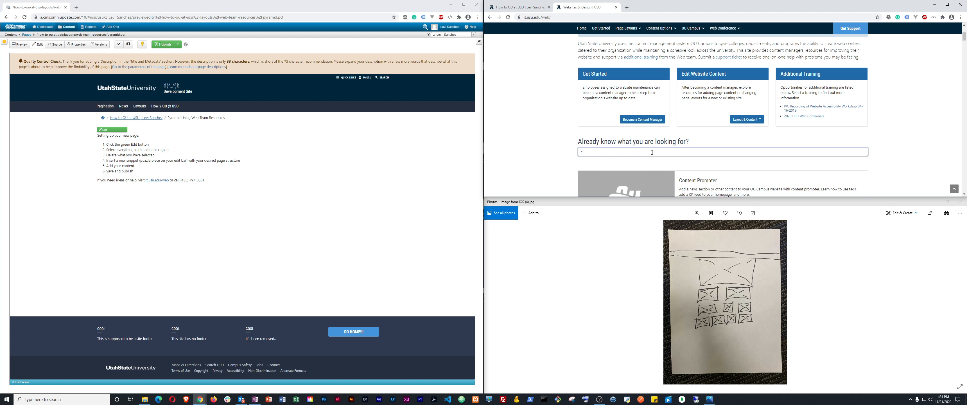
scroll(650, 147, "up", 4)
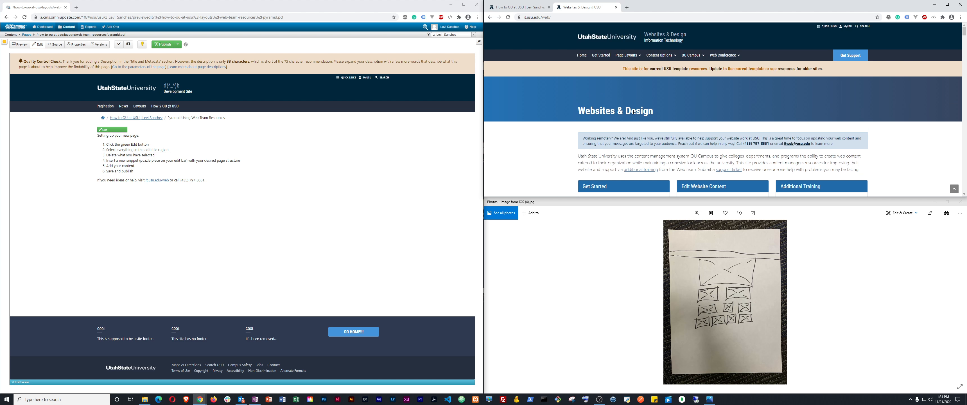
scroll(633, 115, "down", 7)
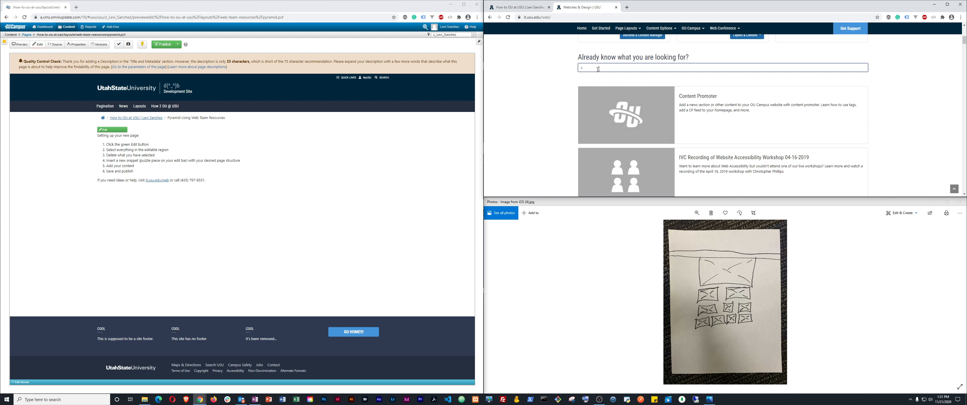
type("olumn")
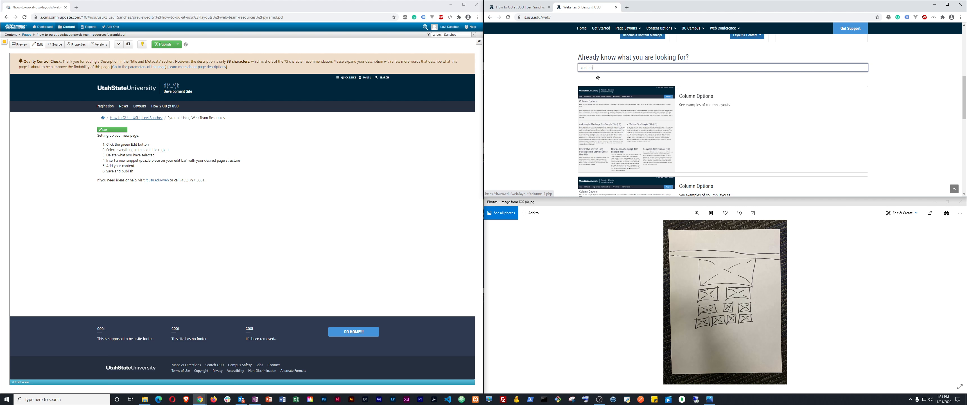
left_click(624, 113)
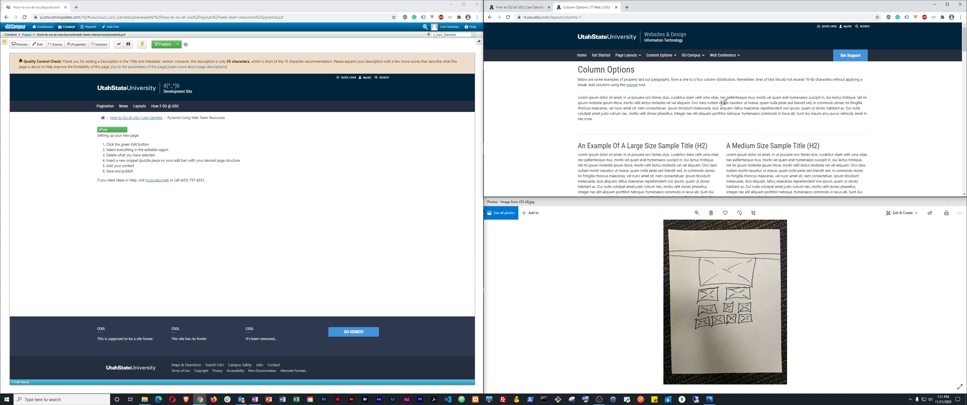
- Expand the Column Options browser window to full height and look through the sample column layouts
key("super+Down")
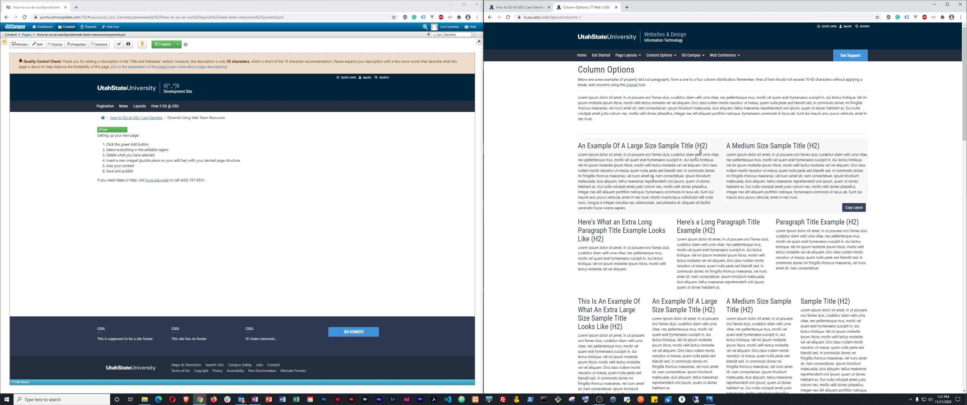
mouse_move(717, 192)
scroll(716, 192, "down", 20)
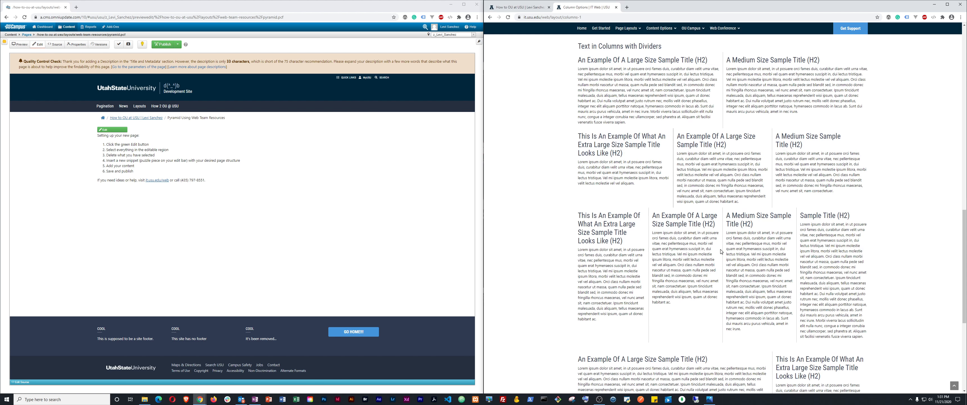
scroll(720, 252, "up", 20)
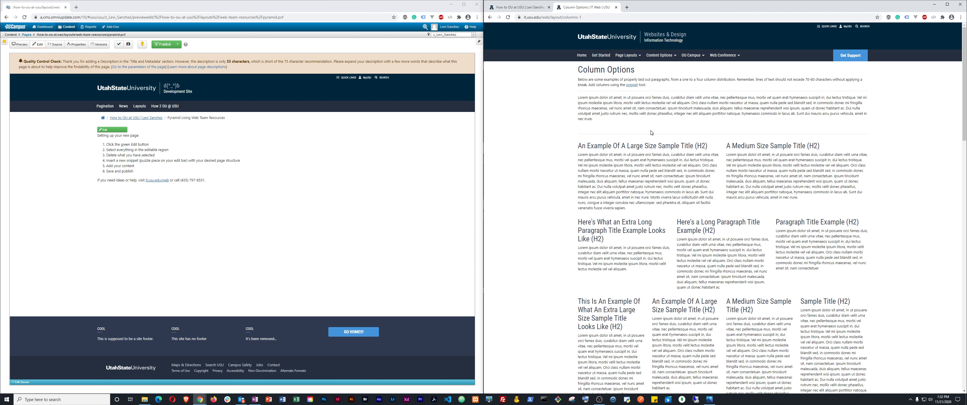
- Open the pyramid page's editable region and delete all of its content in the source code
left_click(115, 131)
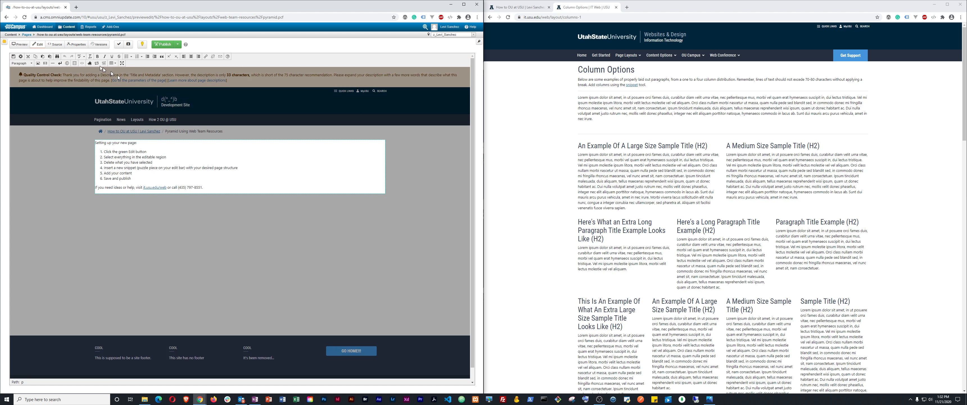
left_click(82, 63)
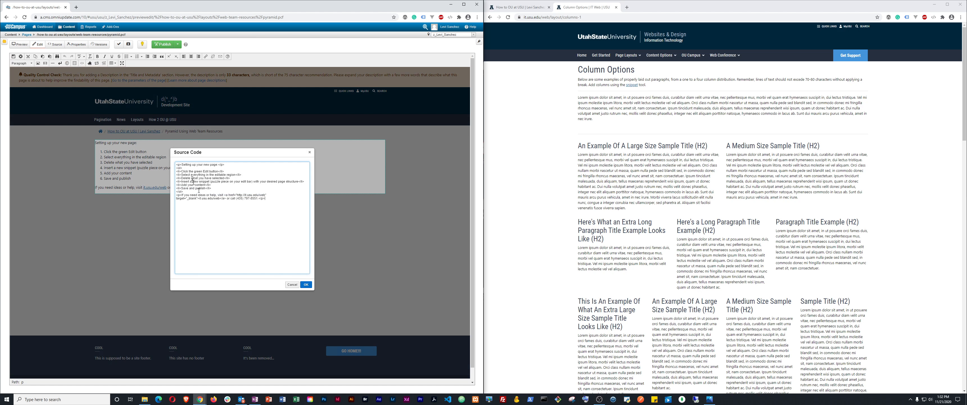
key("ctrl+a")
key("BackSpace")
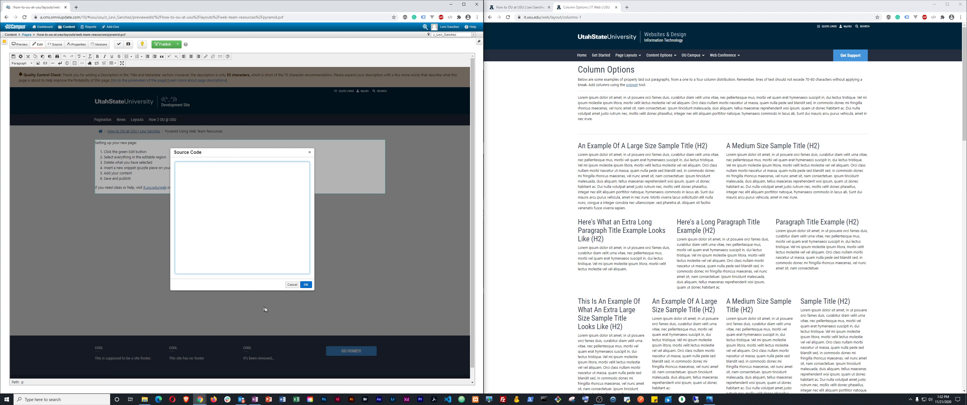
left_click(306, 284)
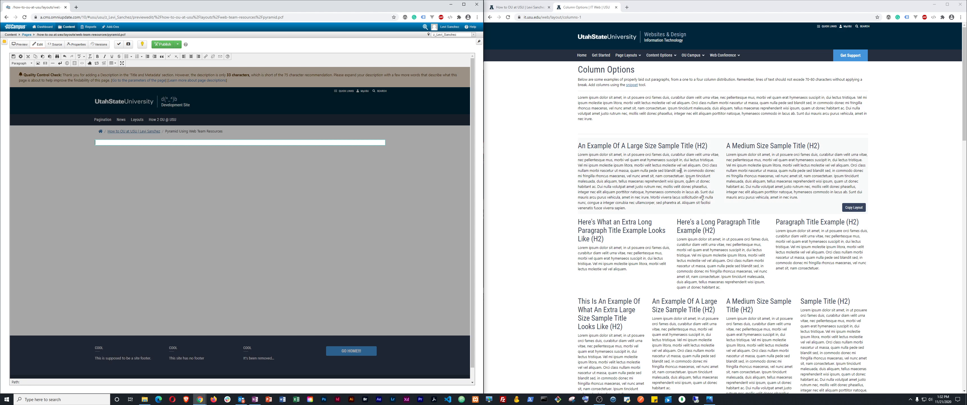
- Insert the 1 Column snippet into the emptied editable region
scroll(690, 221, "down", 10)
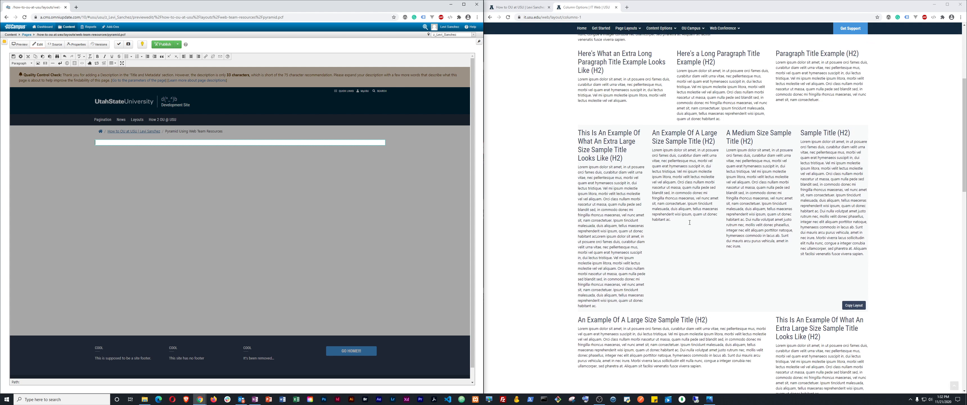
scroll(689, 221, "down", 3)
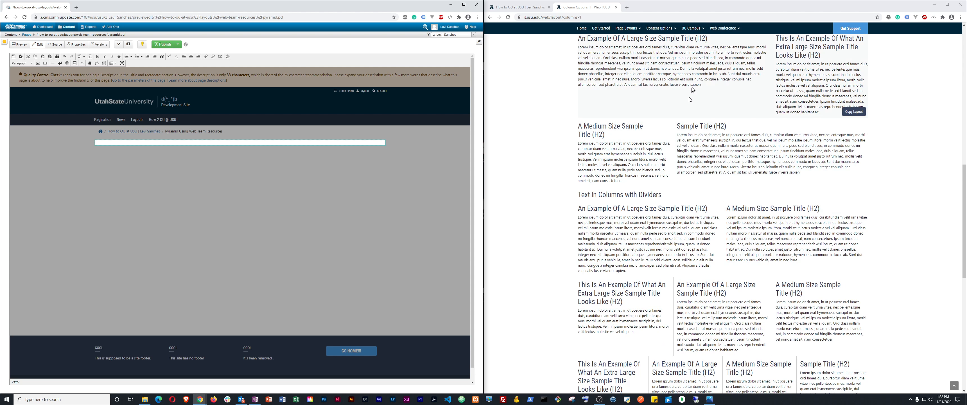
scroll(696, 226, "down", 5)
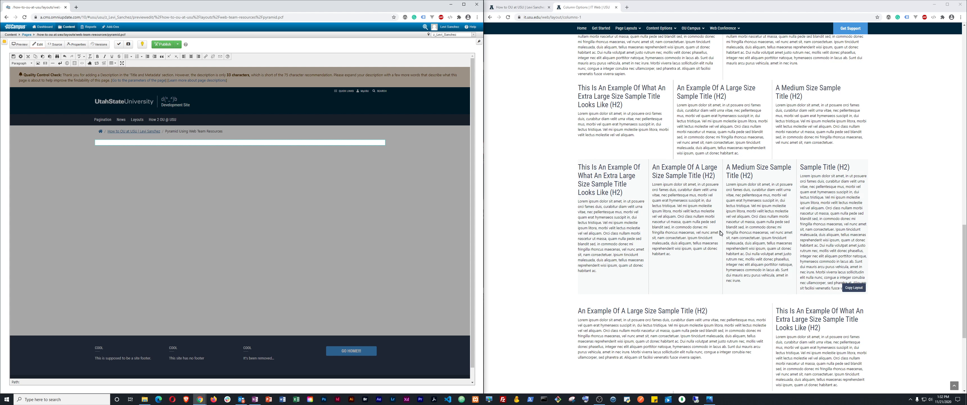
scroll(696, 226, "down", 4)
scroll(707, 297, "up", 20)
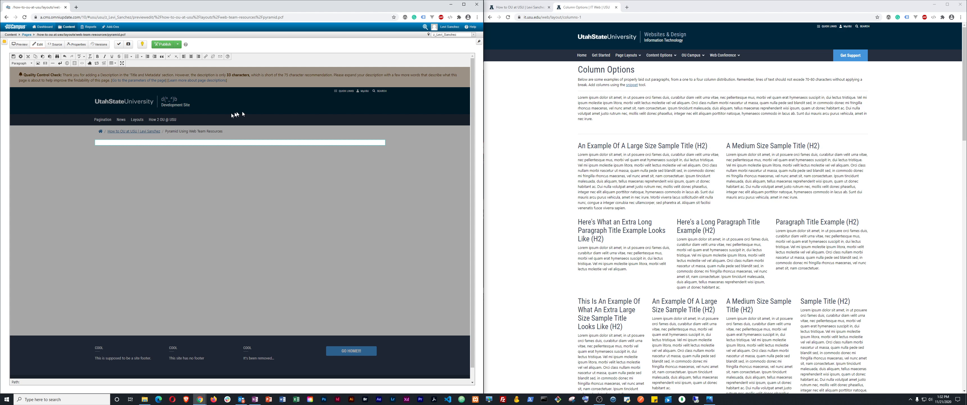
left_click(89, 63)
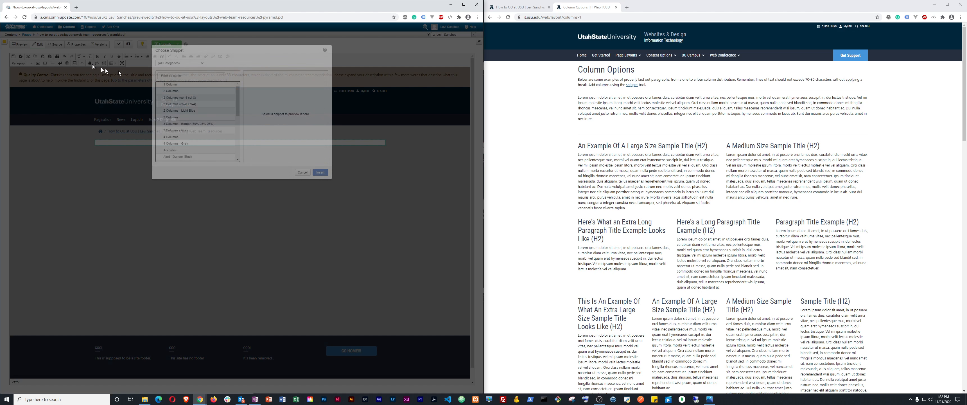
left_click(194, 84)
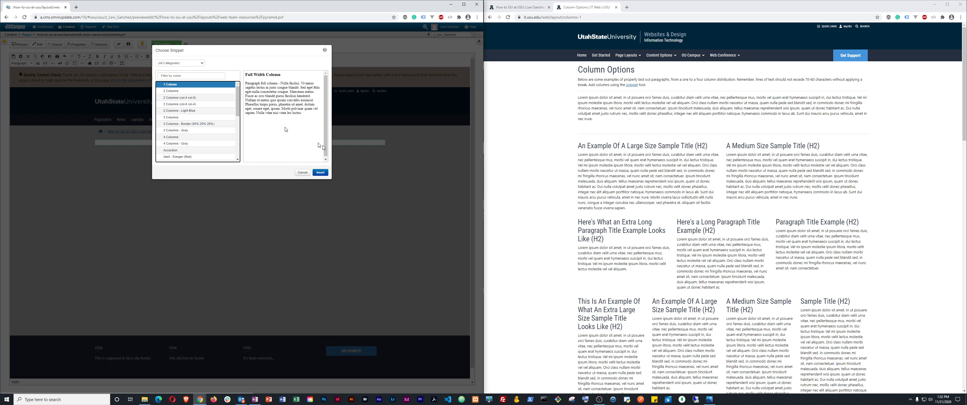
left_click(320, 173)
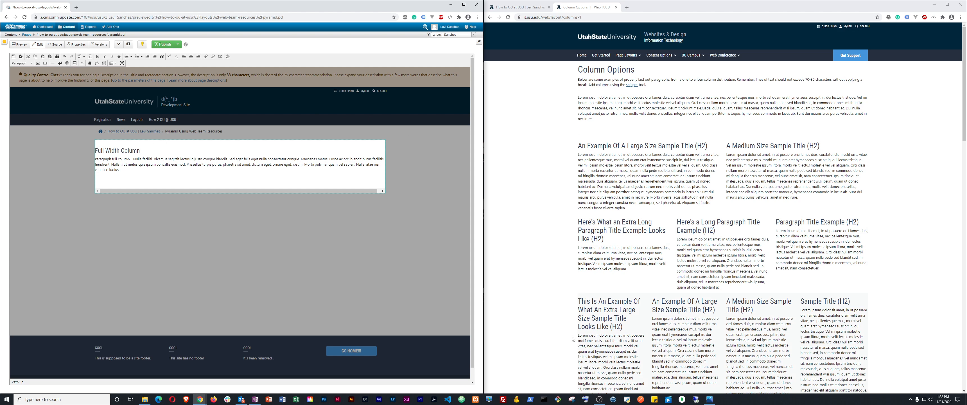
- Show the block outlines in the editor and copy the first two-column layout from the Column Options page
left_click(74, 67)
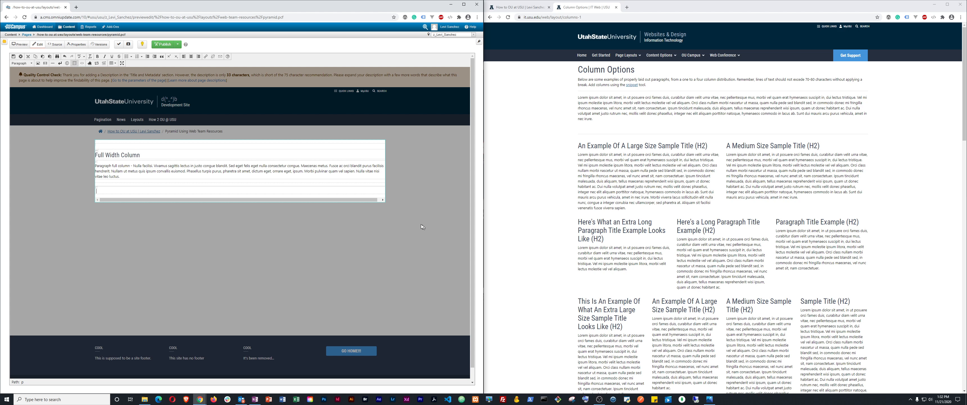
mouse_move(672, 173)
left_click(854, 207)
- Try pasting the copied two-column layout directly below the Full Width Column section and inspect its source code
left_click(225, 135)
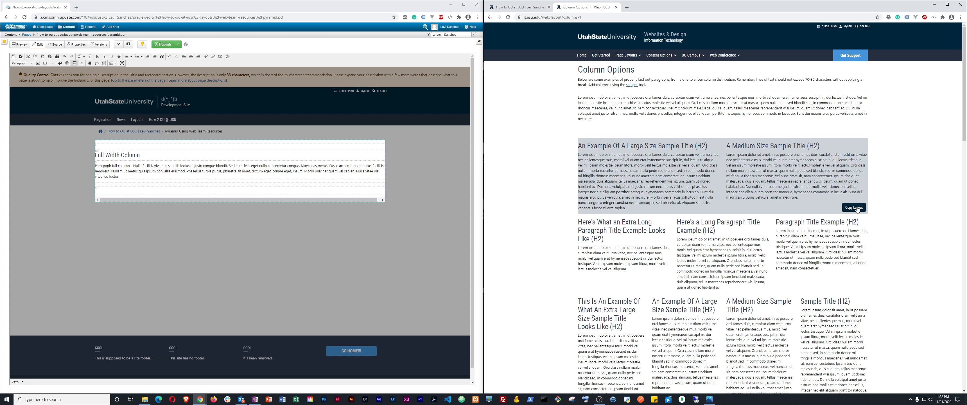
left_click(102, 191)
key("ctrl+v")
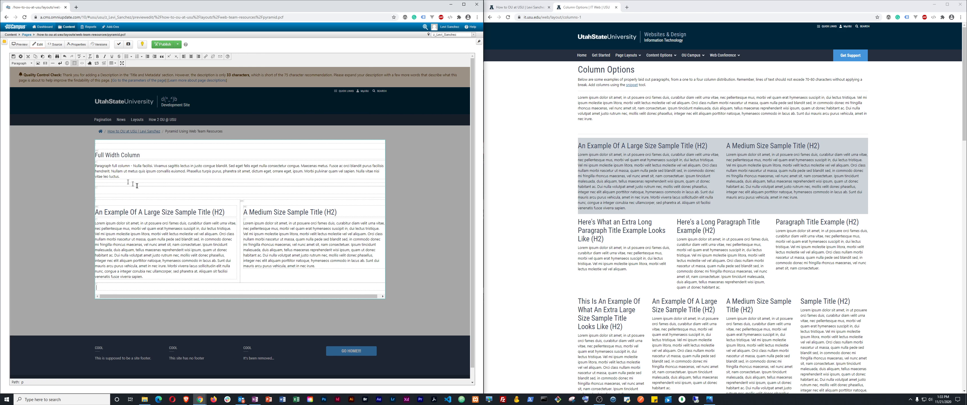
left_click(83, 66)
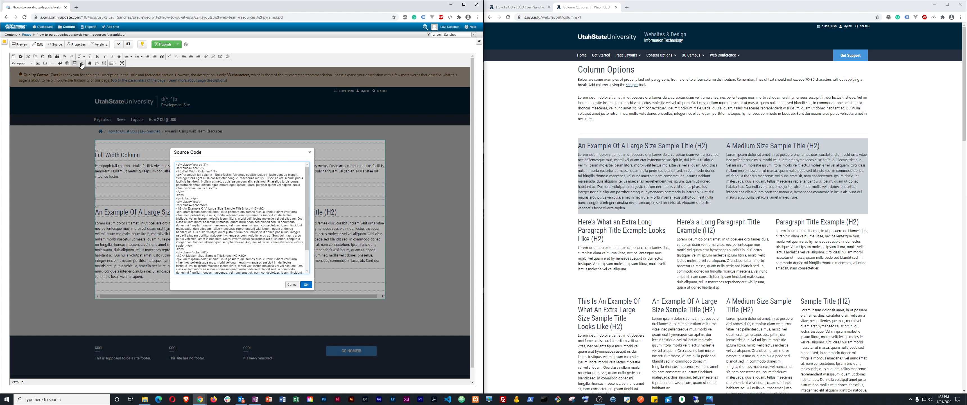
left_click(292, 284)
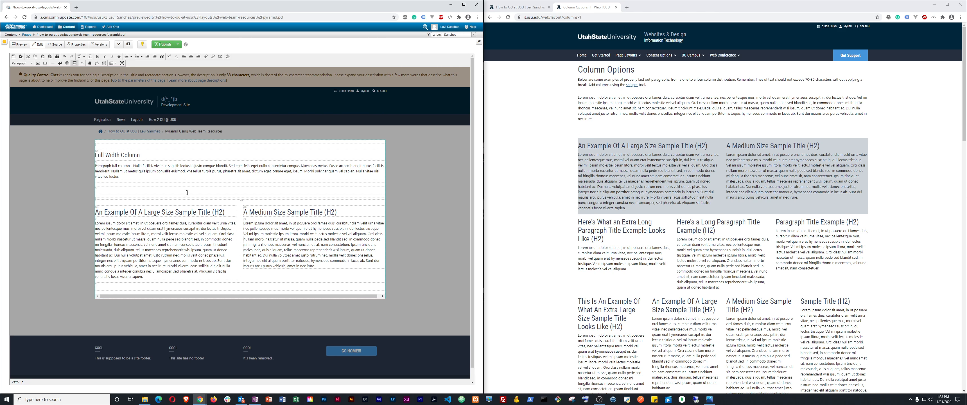
key("ctrl+z")
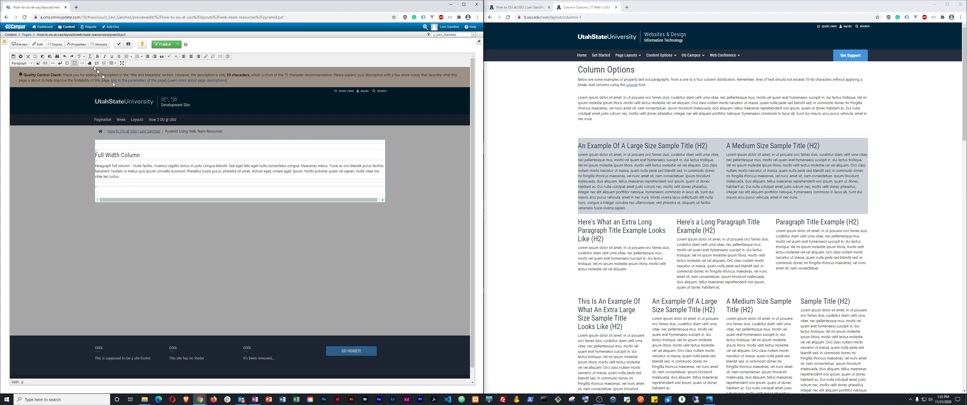
- Add the copied two-column layout on a new line at the end of the page's source code
left_click(81, 63)
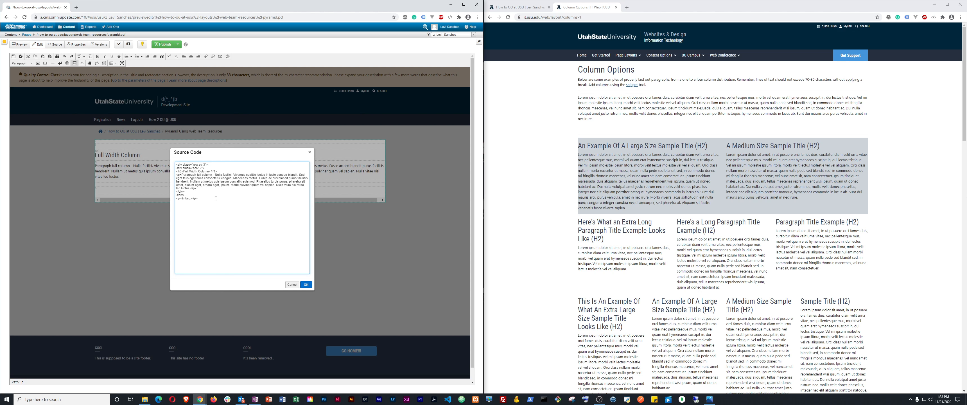
key("Return")
key("ctrl+v")
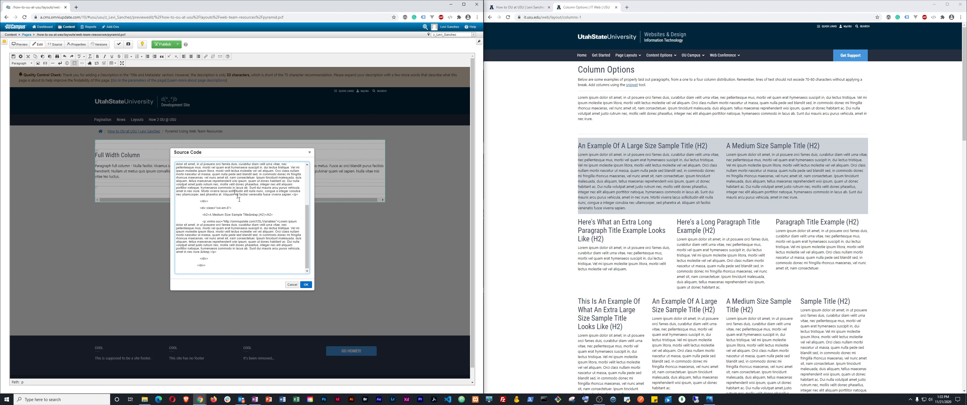
left_click(306, 285)
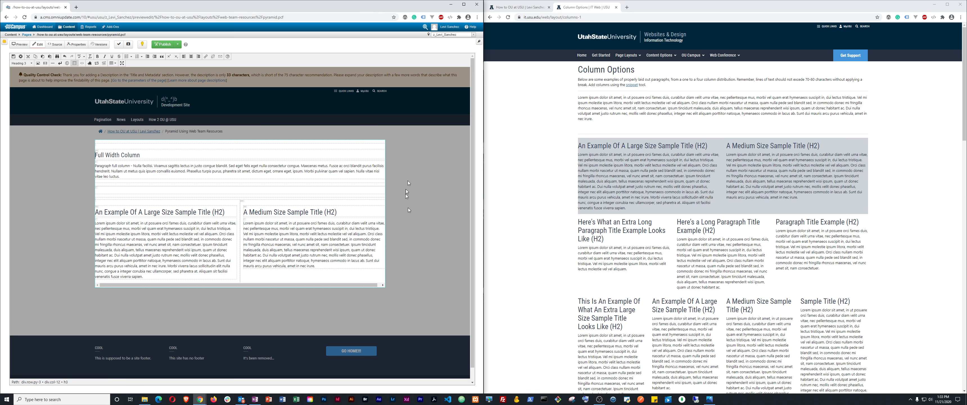
- Copy the three-column layout starting with "Here's What an Extra Long Paragraph Title Example Looks Like" from the Column Options page
scroll(814, 211, "down", 1)
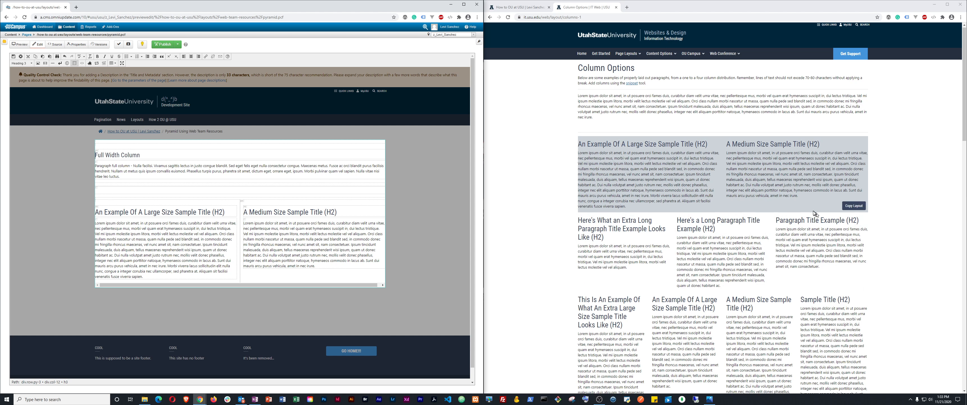
scroll(680, 218, "down", 4)
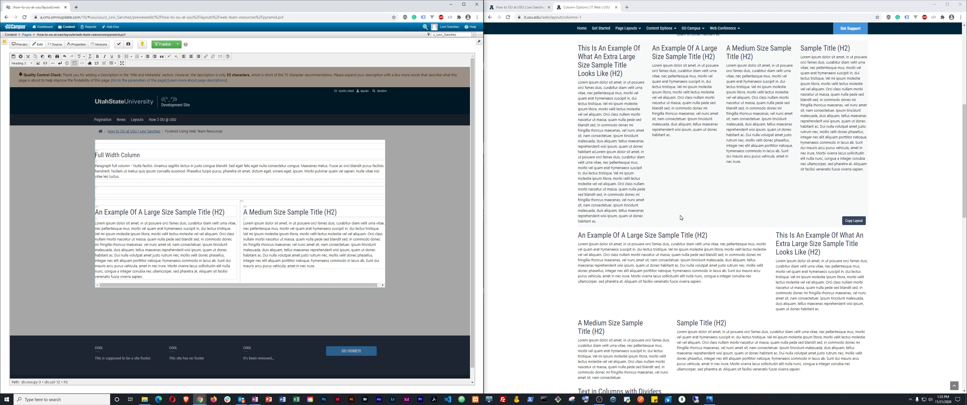
scroll(680, 217, "down", 10)
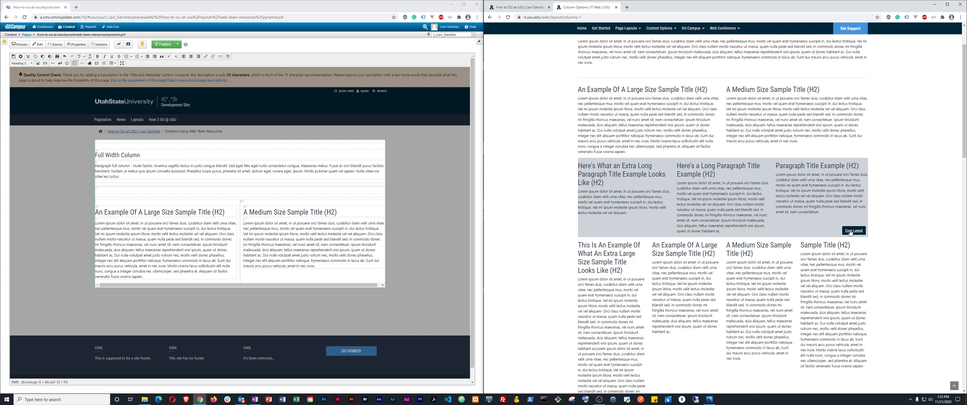
left_click(850, 232)
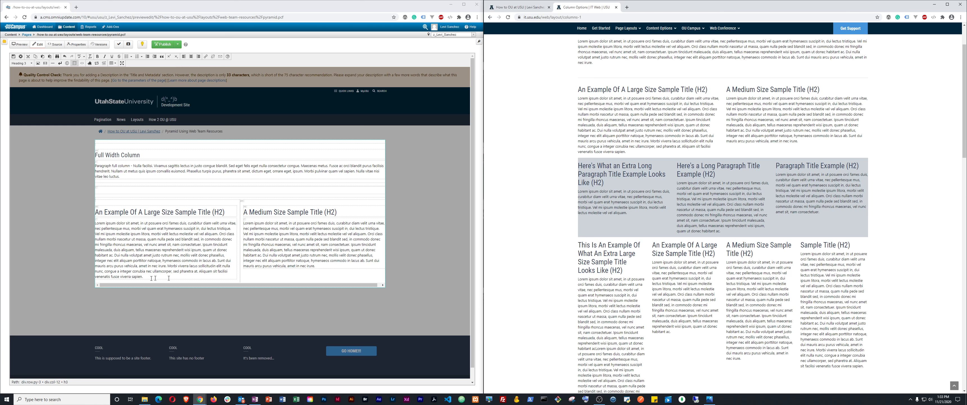
- Paste the copied three-column layout directly in the editor below the "A Medium Size Sample Title" text
left_click(141, 279)
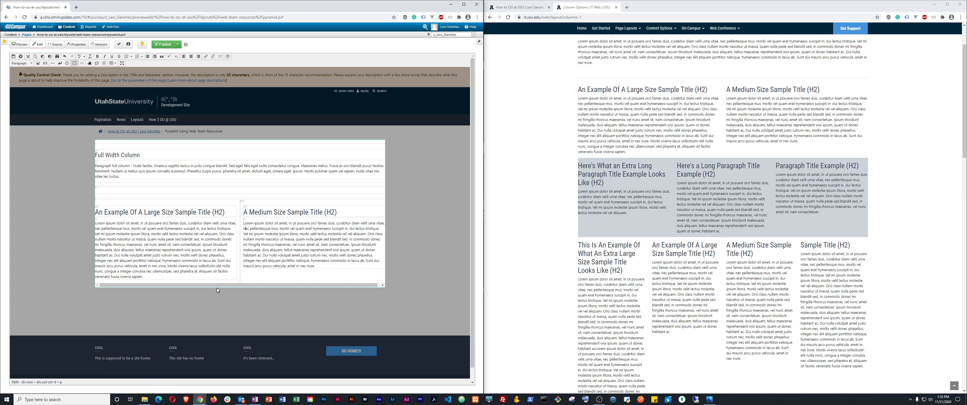
key("Down")
key("Down")
key("Down")
key("Down")
key("Right")
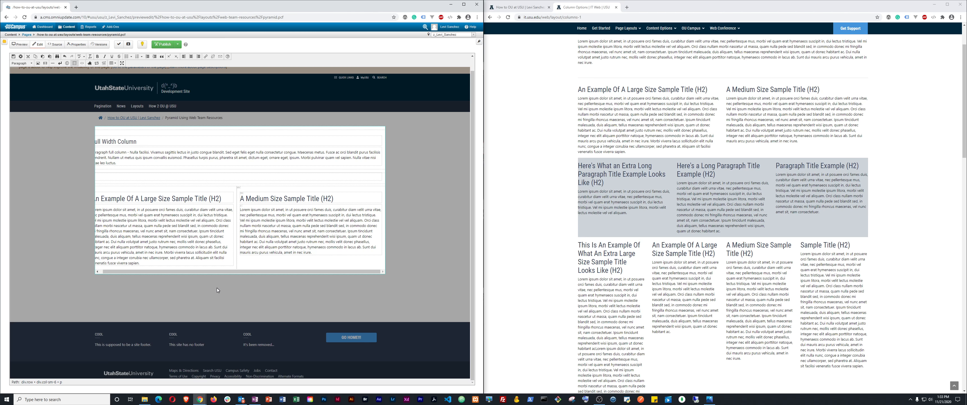
key("ctrl+v")
left_click(333, 235)
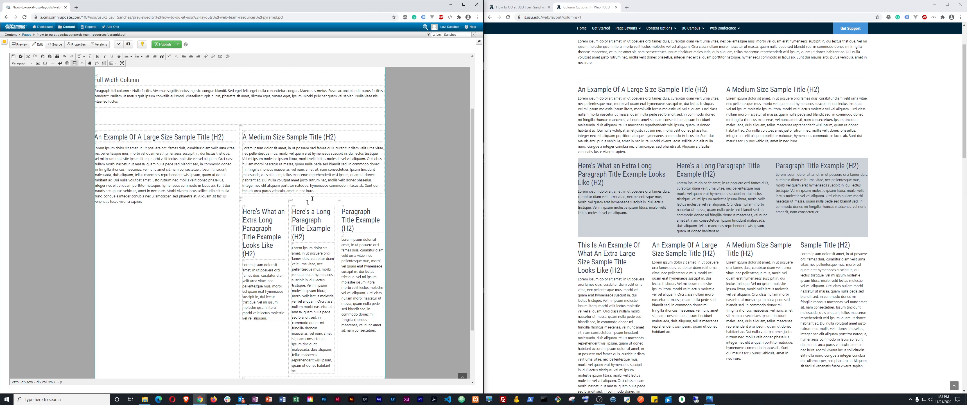
- Undo the last layout paste and add the copied three-column layout at the end of the page's source code
scroll(309, 200, "down", 1)
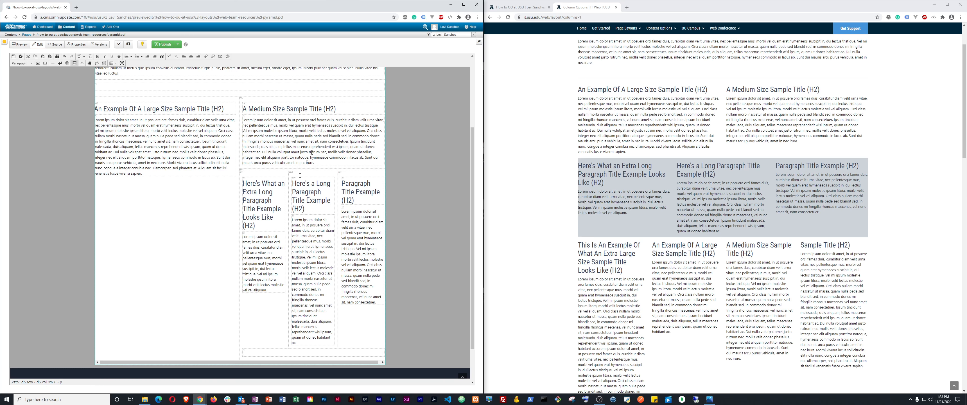
key("ctrl+z")
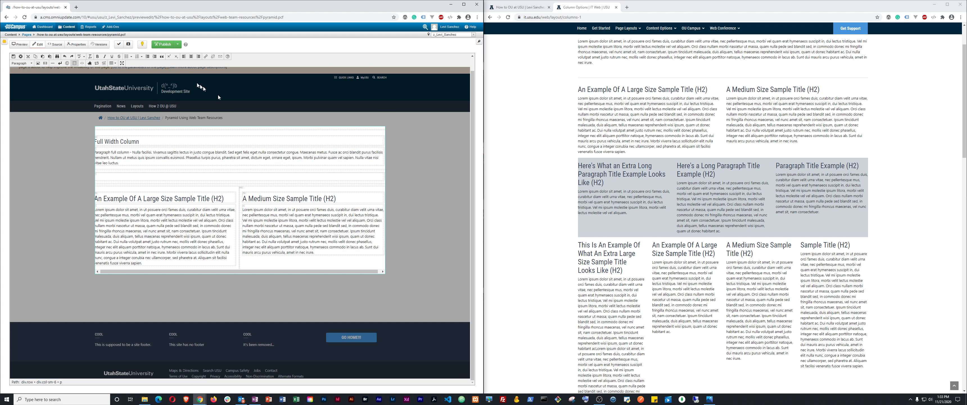
left_click(81, 63)
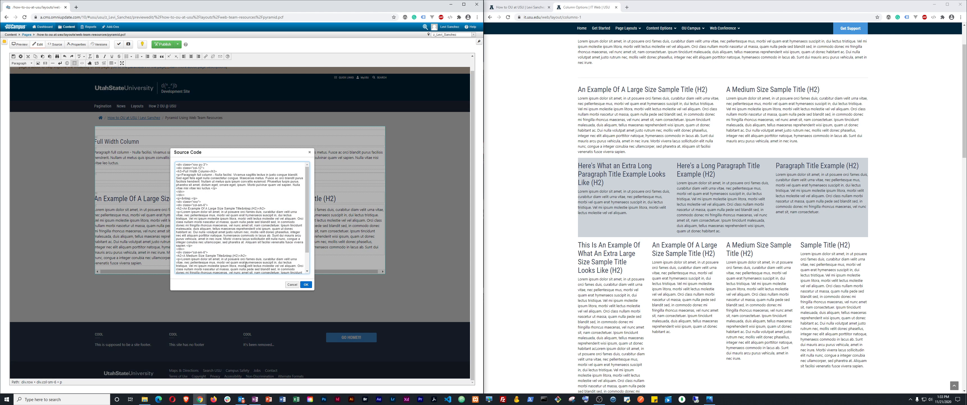
scroll(247, 256, "down", 2)
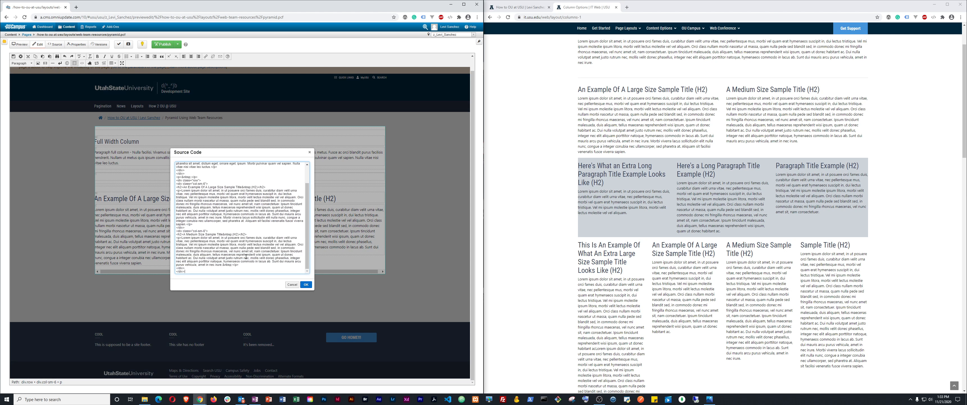
left_click(205, 272)
key("ctrl+v")
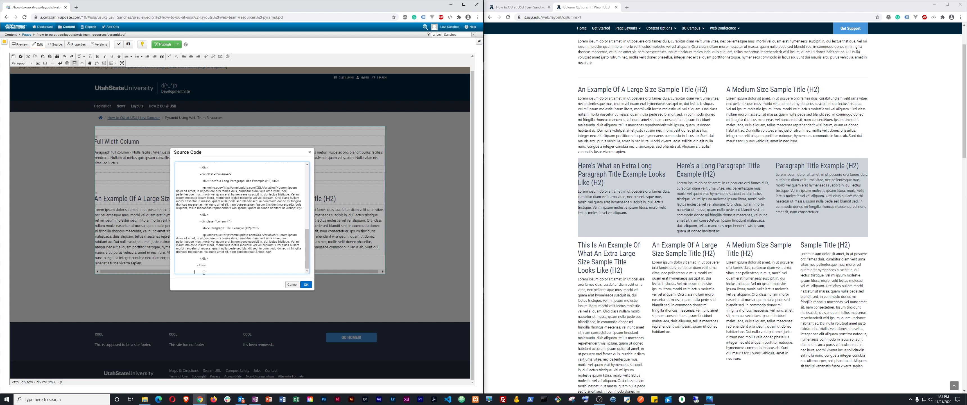
left_click(306, 285)
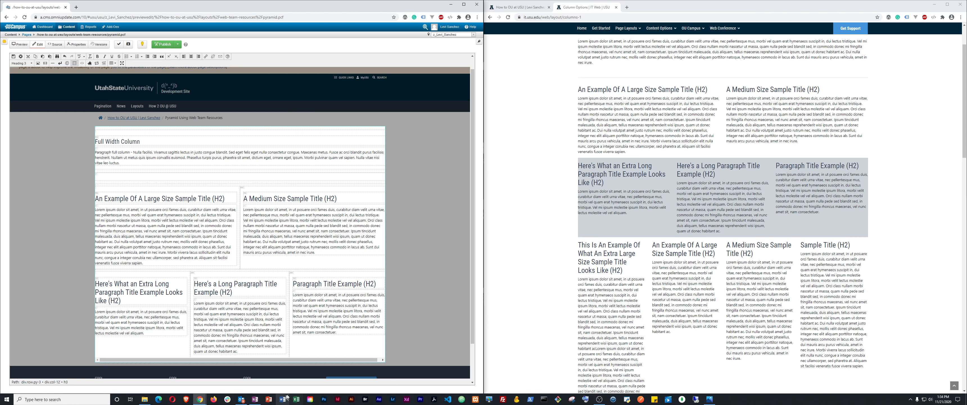
- Check the pyramid sketch and copy the four-column layout starting with "This Is An Example Of What An Extra Large Size Sample Title" from the Column Options page
left_click(710, 399)
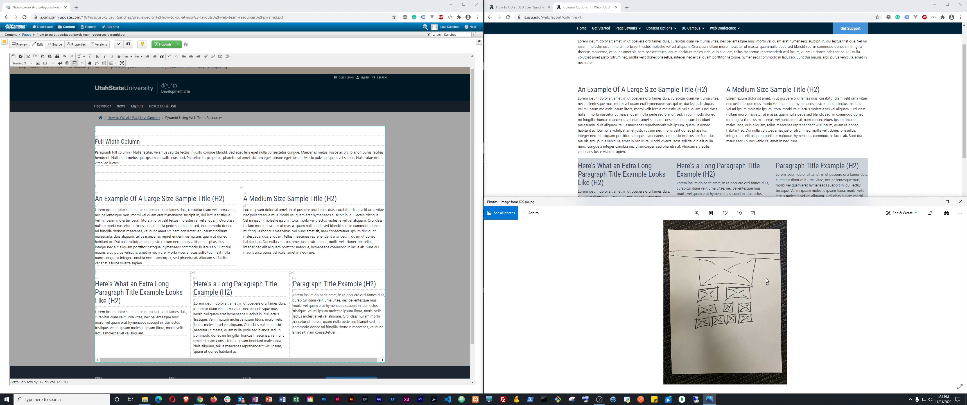
left_click(531, 126)
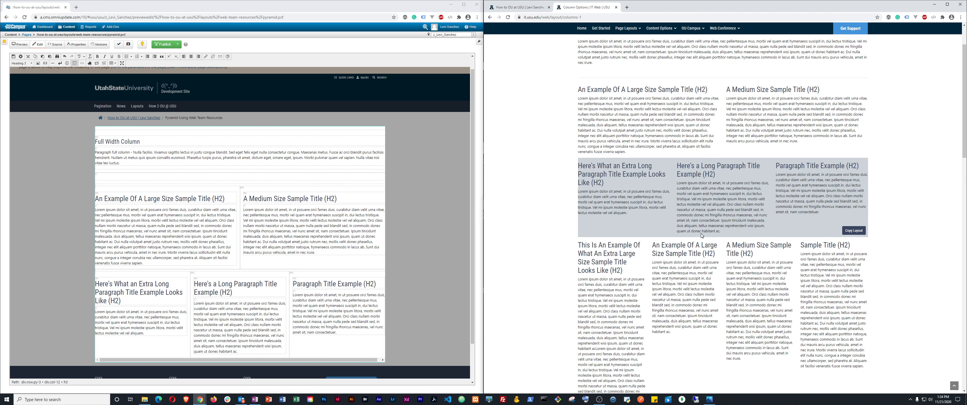
scroll(702, 233, "down", 2)
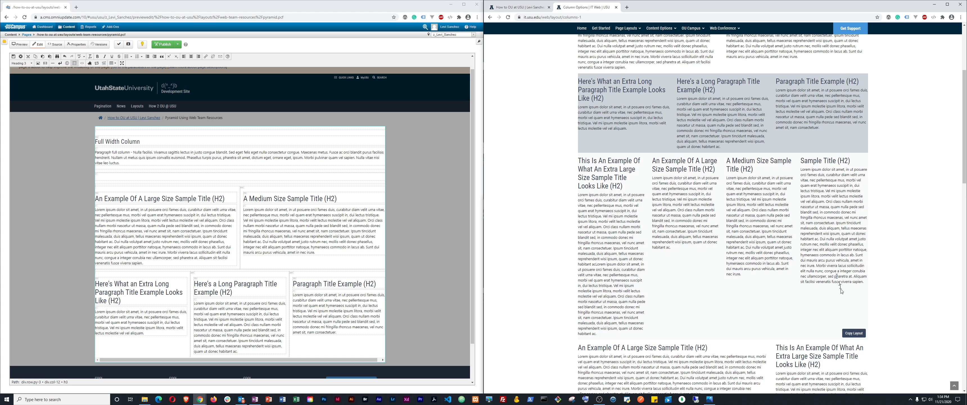
mouse_move(856, 326)
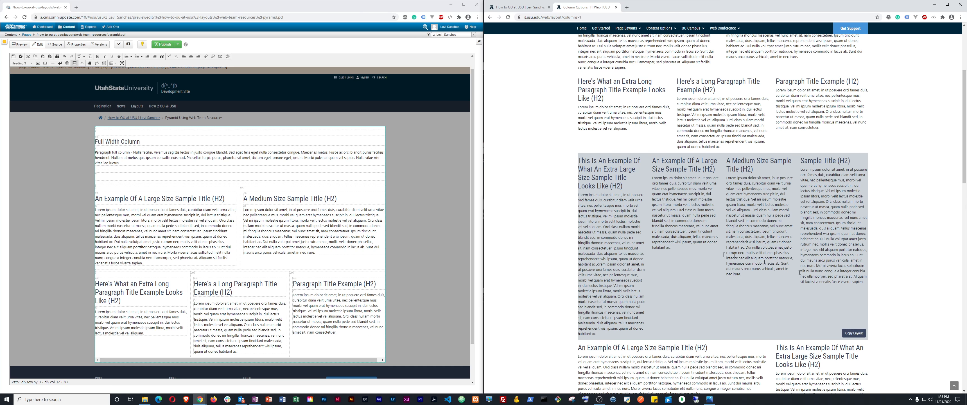
- Add the copied four-column layout on a new line at the end of the page's source code
left_click(86, 63)
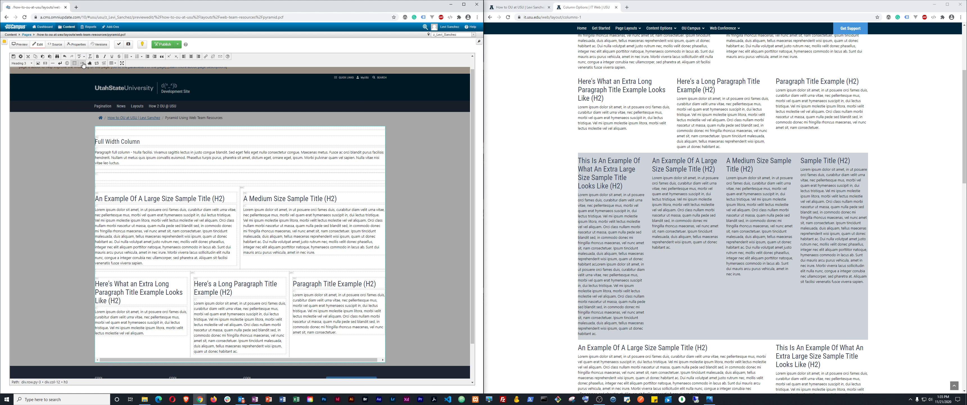
scroll(272, 242, "down", 5)
scroll(273, 242, "down", 1)
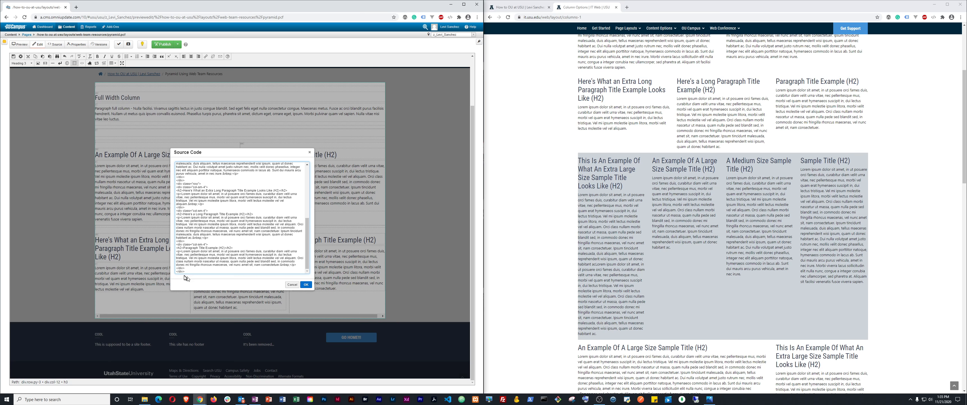
key("Return")
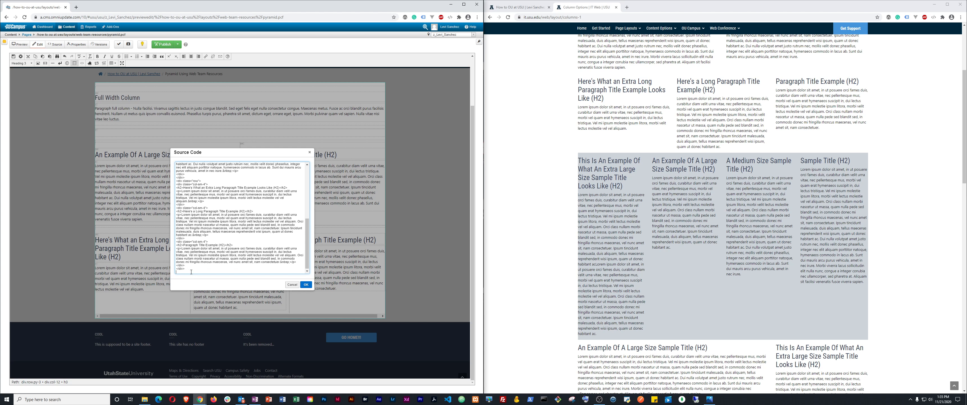
key("ctrl+v")
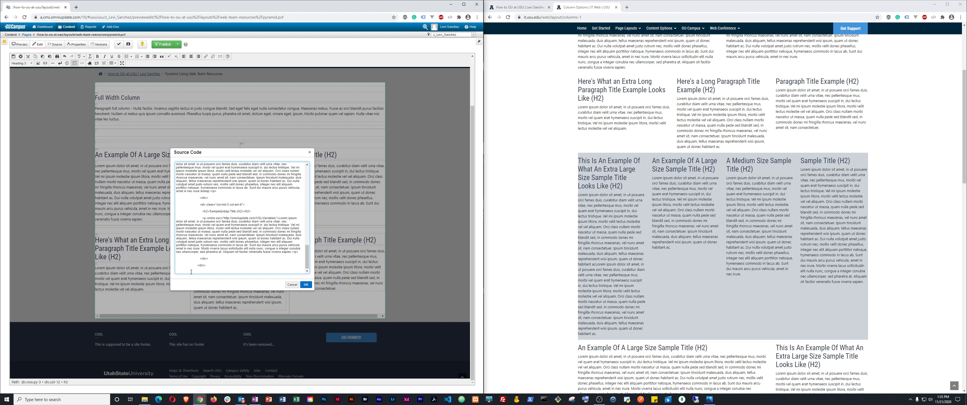
left_click(306, 285)
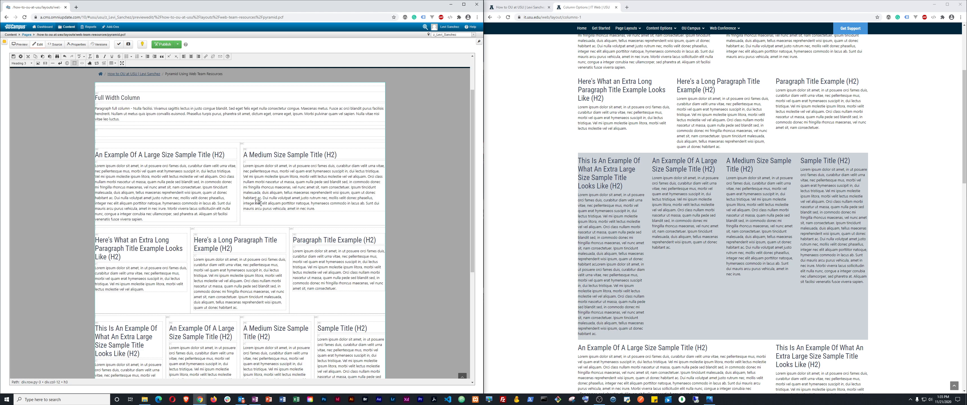
- Review the stacked one- to four-column rows on the edited page against the layouts on the Column Options page
scroll(246, 202, "down", 5)
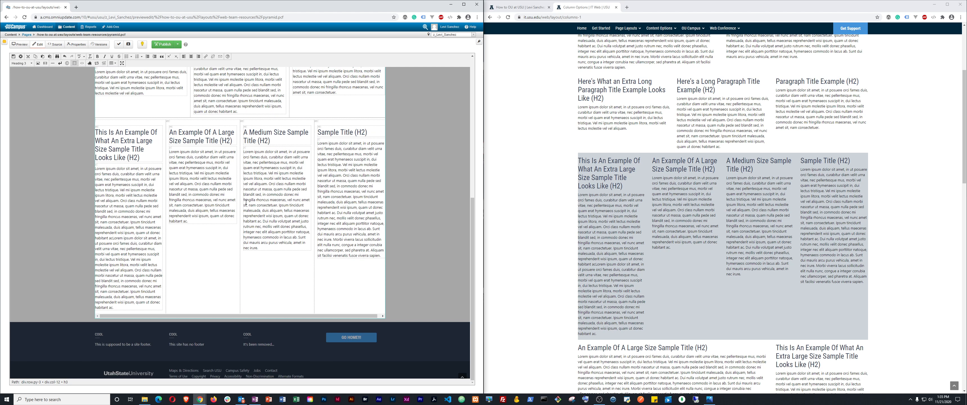
scroll(236, 206, "up", 7)
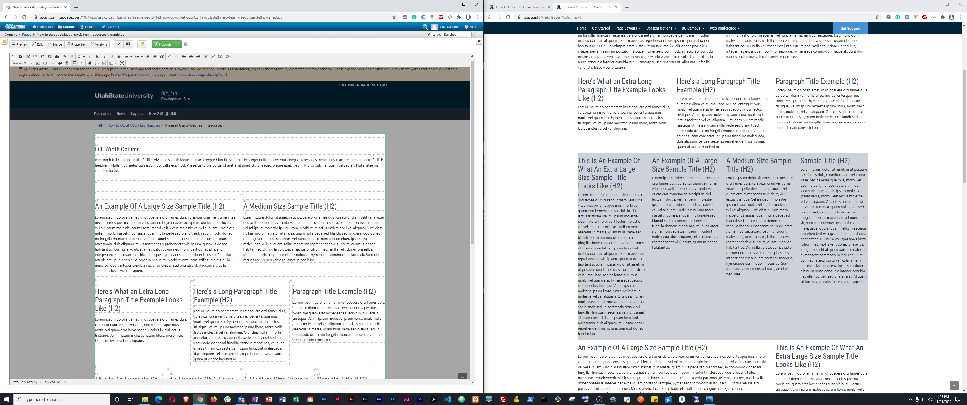
scroll(235, 206, "down", 7)
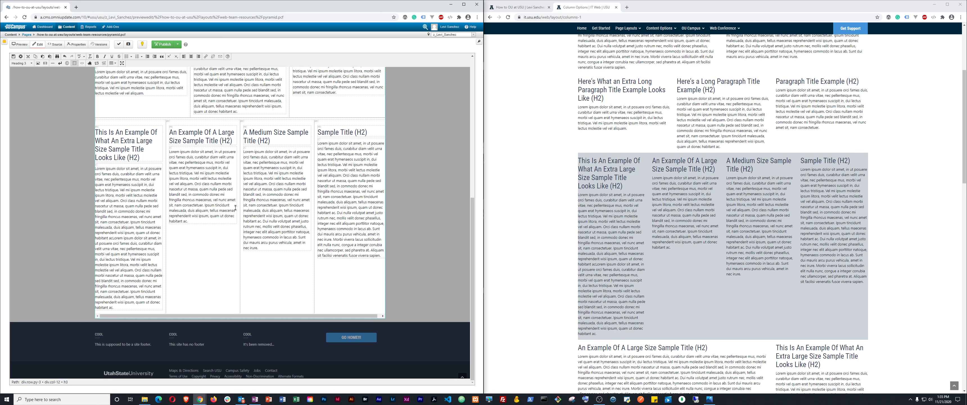
scroll(236, 208, "up", 7)
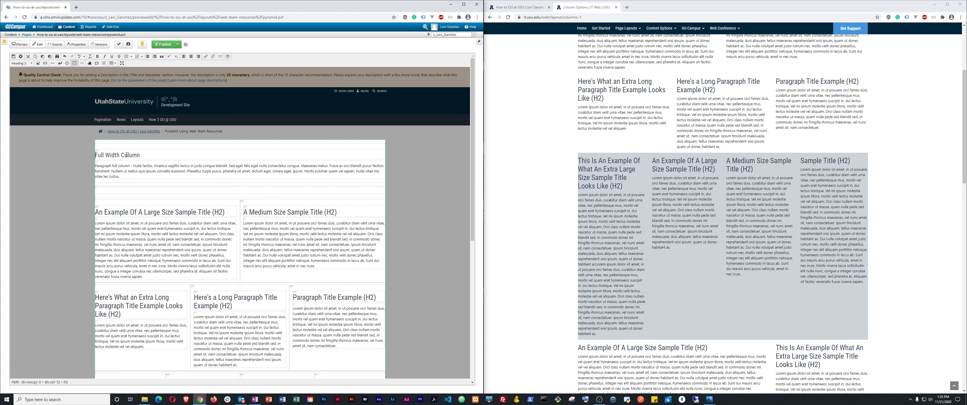
left_click(517, 146)
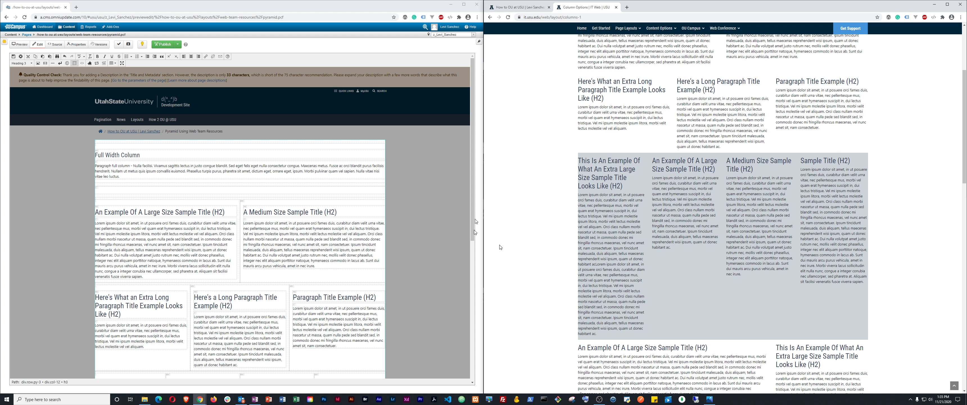
scroll(706, 222, "up", 4)
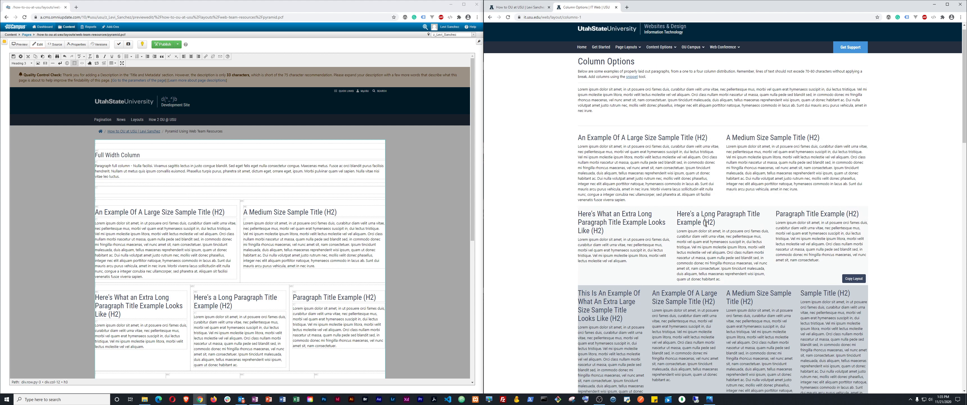
scroll(705, 223, "down", 5)
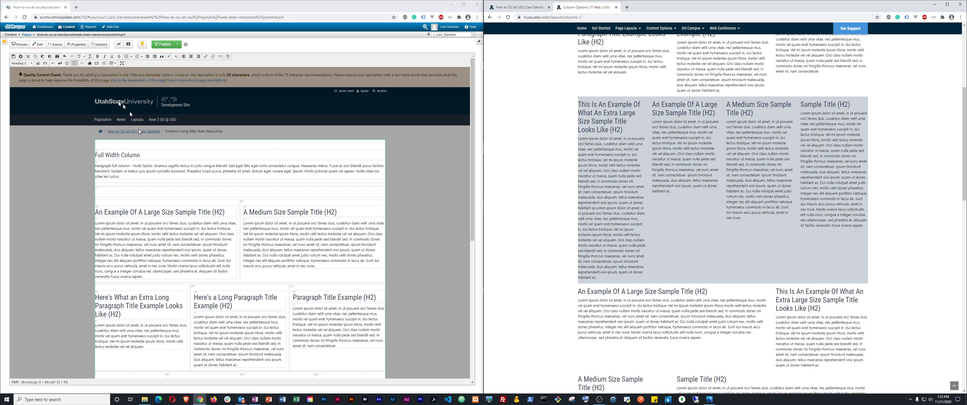
- Delete part of the sample paragraph under "An Example Of A Large Size Sample Title" in the two-column row
scroll(150, 132, "down", 3)
left_click(152, 134)
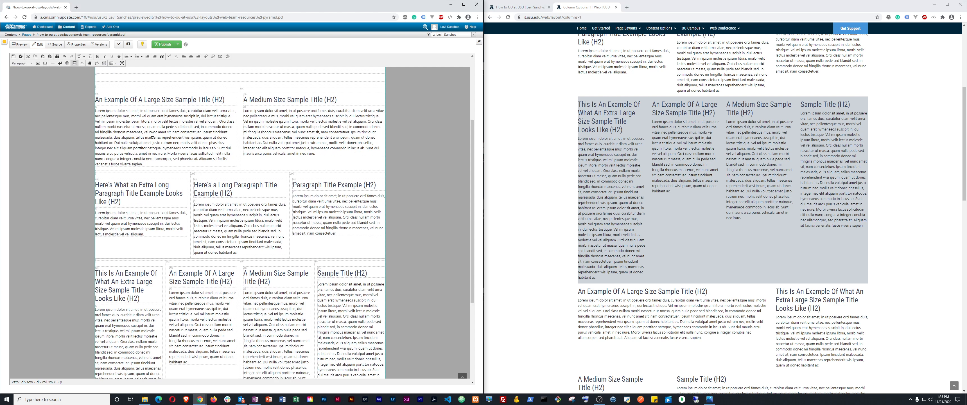
left_click_drag(152, 134, 121, 116)
key("BackSpace")
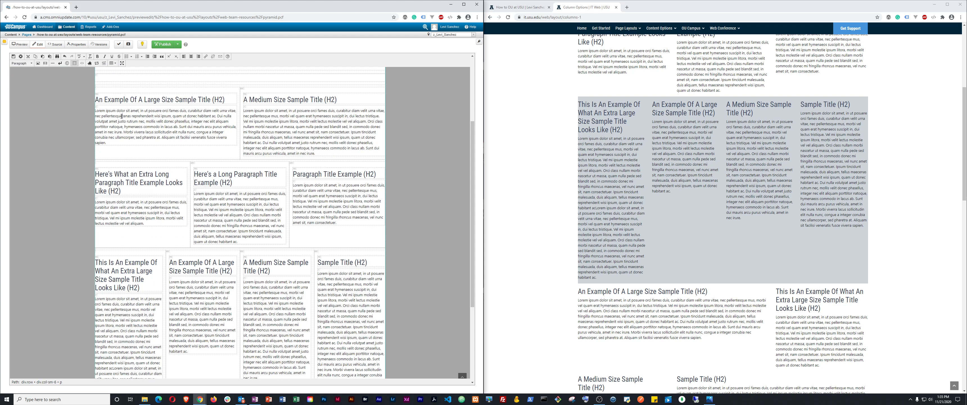
- Replace the "Full Width Column" heading text with "Not your Mummies Pyramid"
scroll(122, 116, "up", 3)
left_click(121, 154)
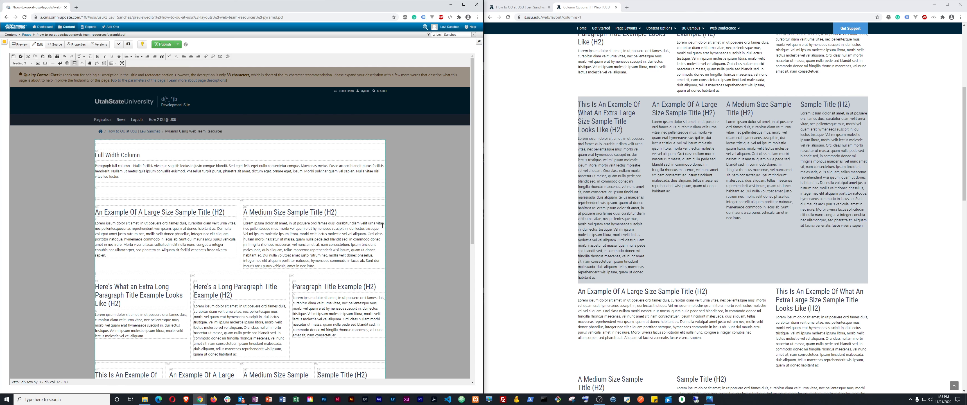
key("ctrl+shift+Right")
key("Right")
key("Left")
key("ctrl+shift+Left")
key("ctrl+shift+Left")
key("shift+Left")
key("shift+Left")
key("shift+Left")
key("BackSpace")
type("Not your Mummies Pyer")
key("BackSpace")
key("BackSpace")
key("Delete")
type("ramid")
- Format the whole "Not your Mummies Pyramid" title as Heading 1
key("ctrl+shift+Left")
key("ctrl+shift+Left")
key("ctrl+shift+Left")
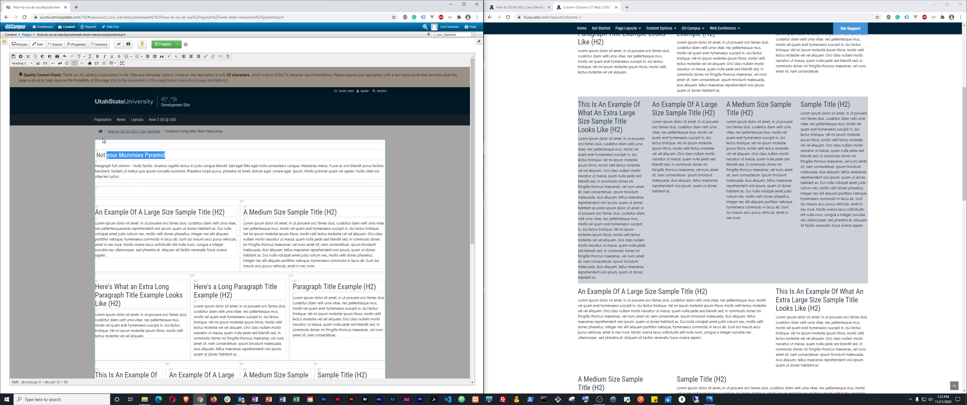
left_click(97, 155, "shift")
left_click(17, 65)
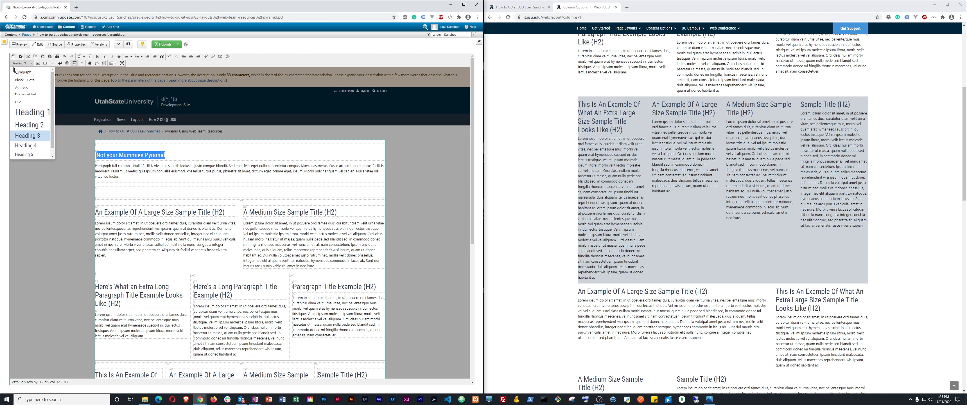
left_click(34, 112)
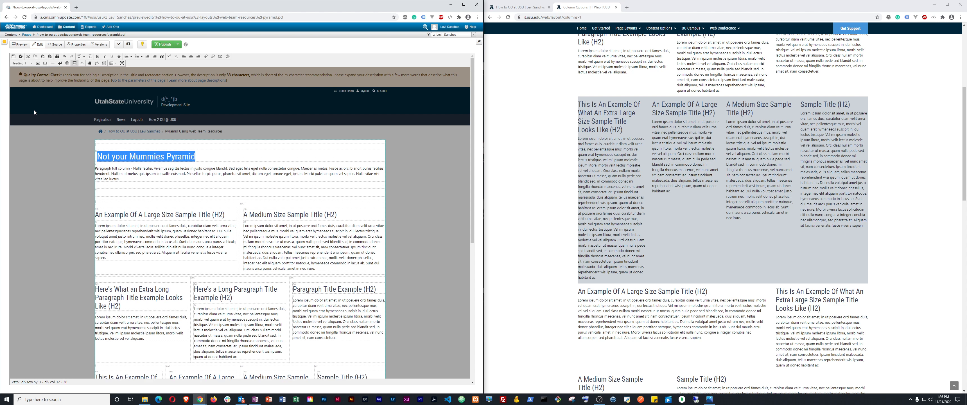
- Delete the full-width sample paragraph below the "Not your Mummies Pyramid" heading
left_click(155, 170)
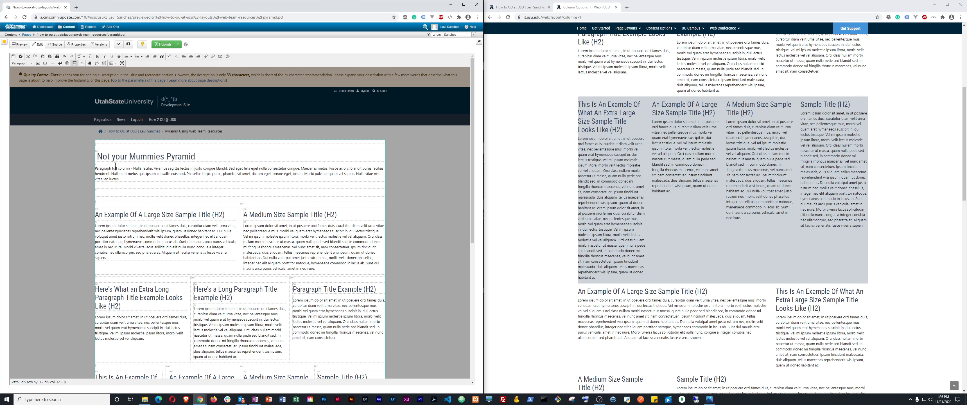
triple_click(113, 173)
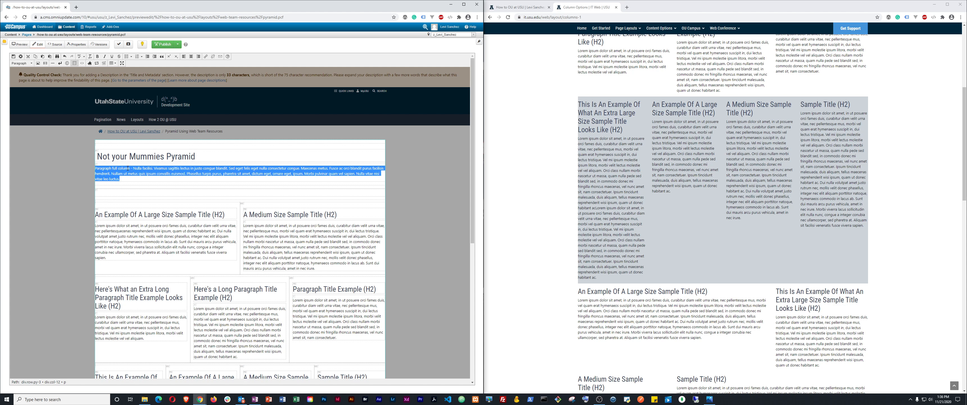
key("Delete")
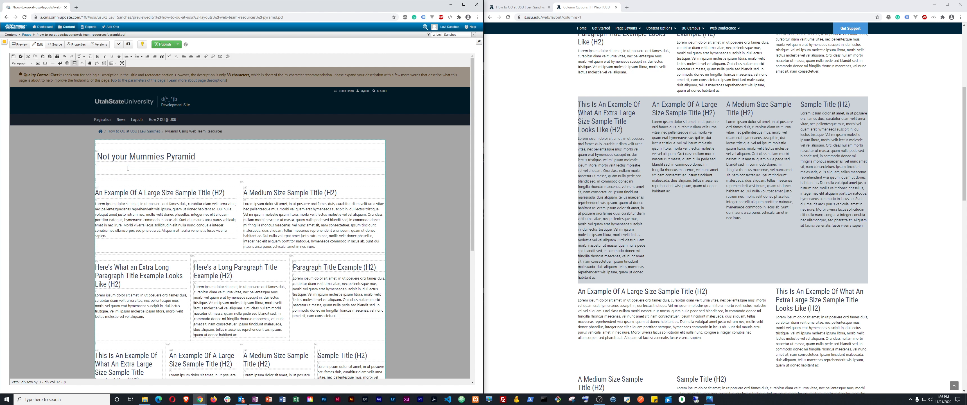
- Upload the photo of desert pyramids from the Pyramids web folder to images/pyramid as the image source for the full-width column
left_click(37, 65)
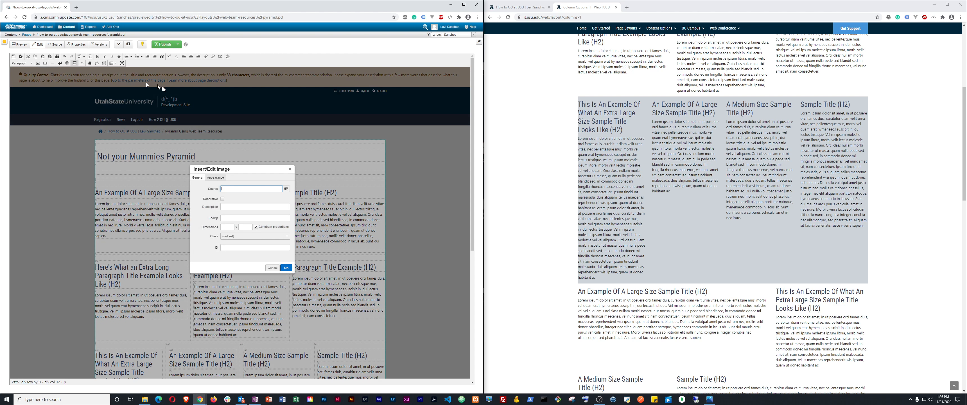
left_click(286, 188)
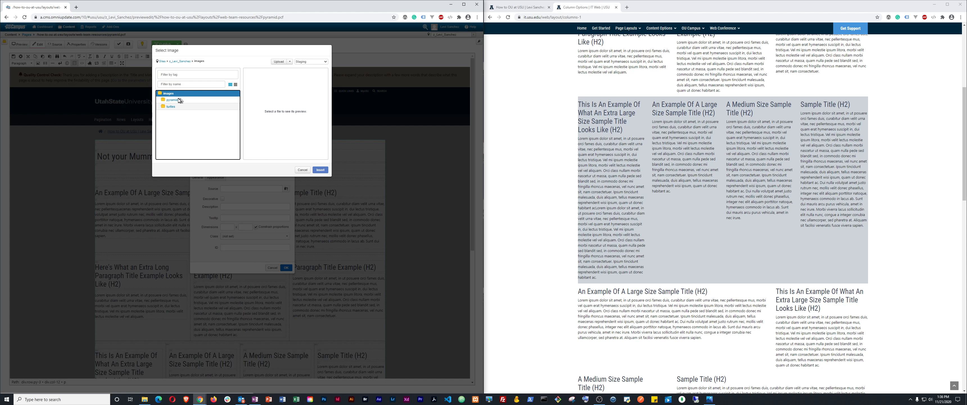
left_click(278, 61)
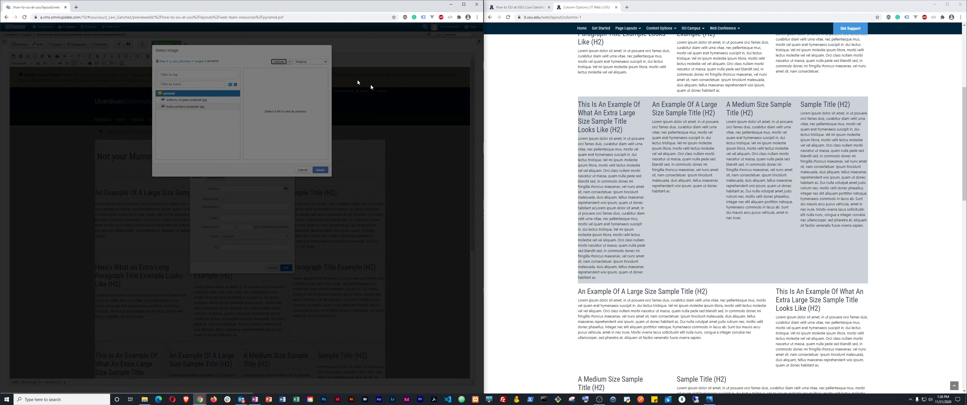
left_click(203, 83)
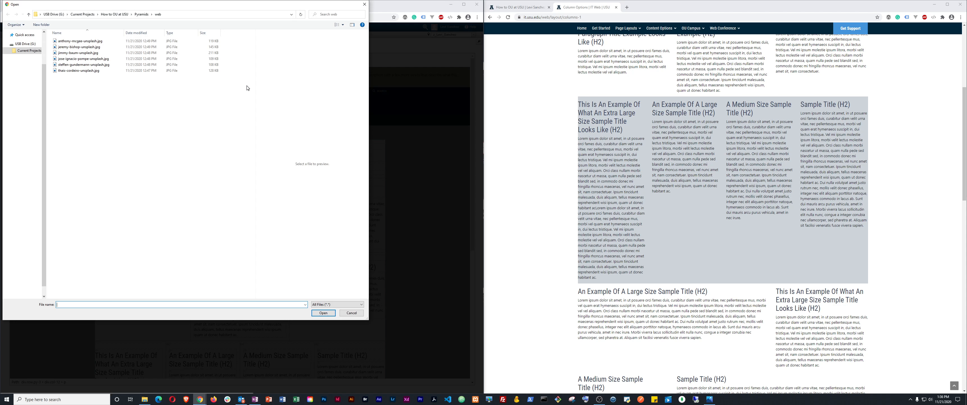
left_click(94, 67)
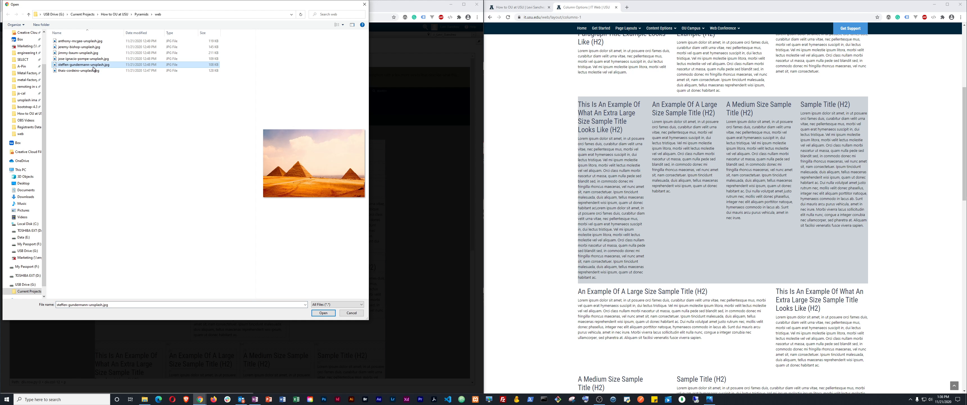
left_click(314, 313)
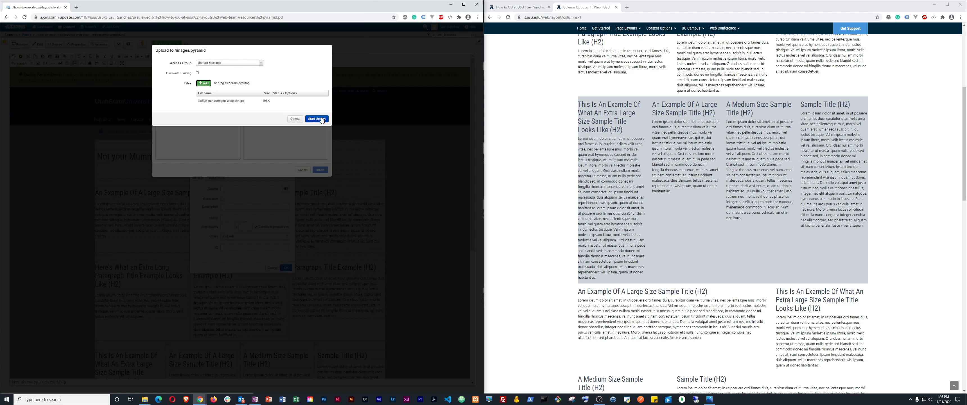
left_click(317, 118)
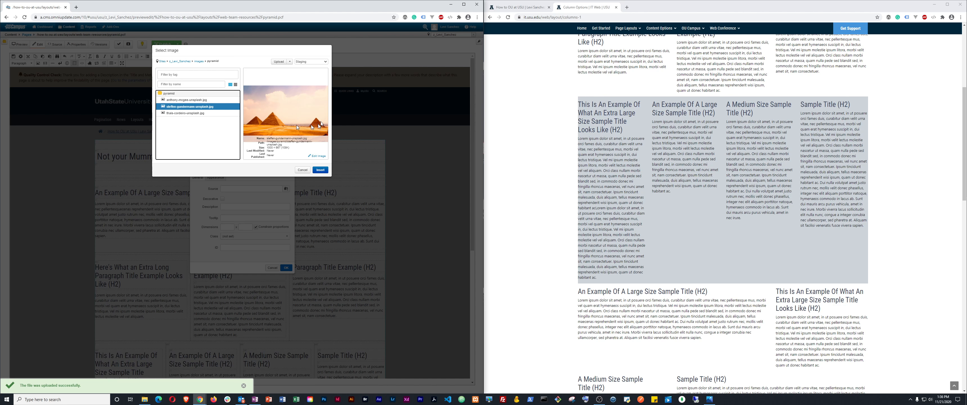
- Insert the uploaded pyramids photo below the "Not your Mummies Pyramid" heading with the description "The pyramid in Egypt"
left_click(321, 170)
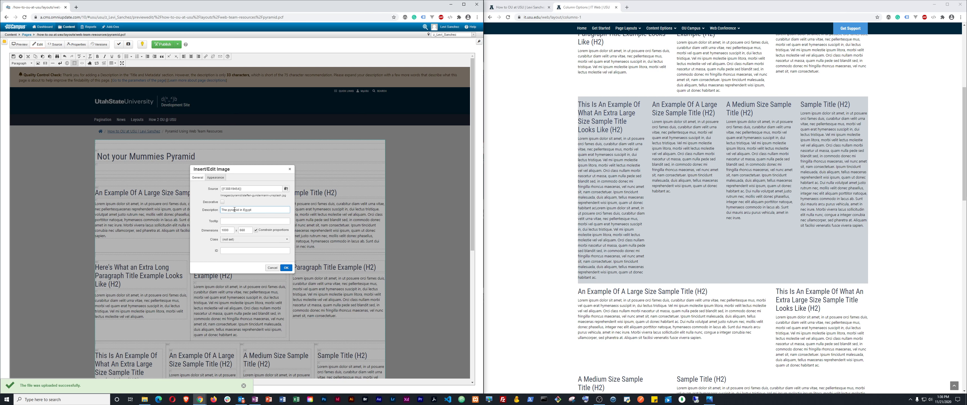
left_click(285, 267)
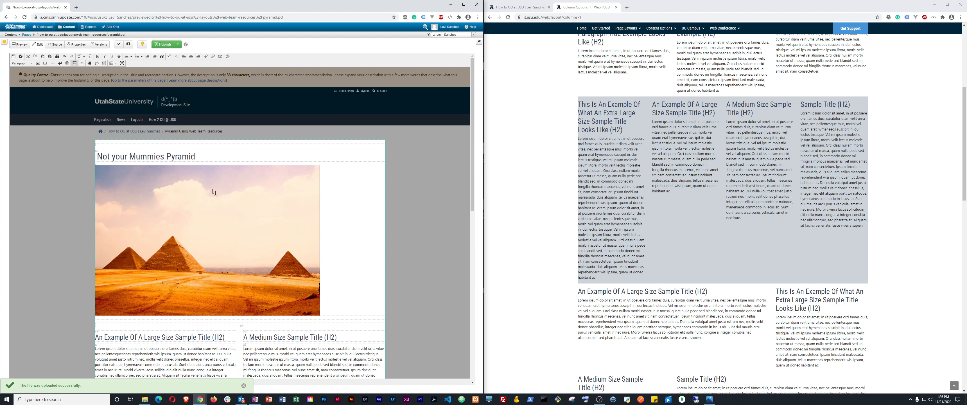
scroll(257, 173, "down", 1)
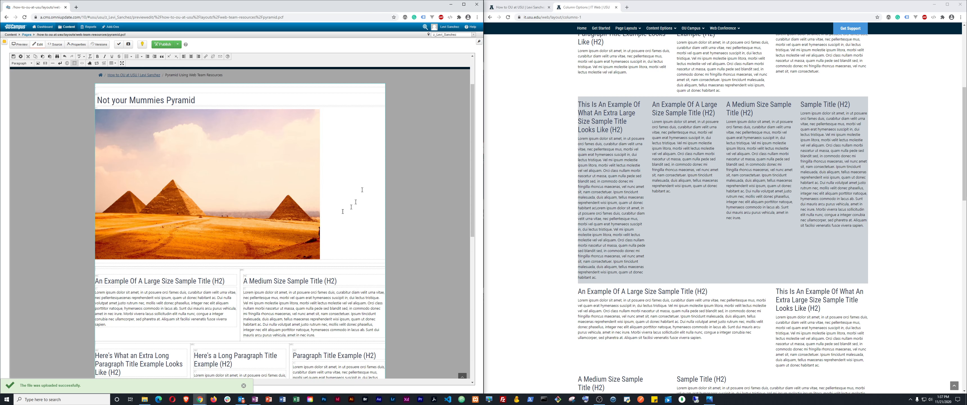
left_click(169, 138)
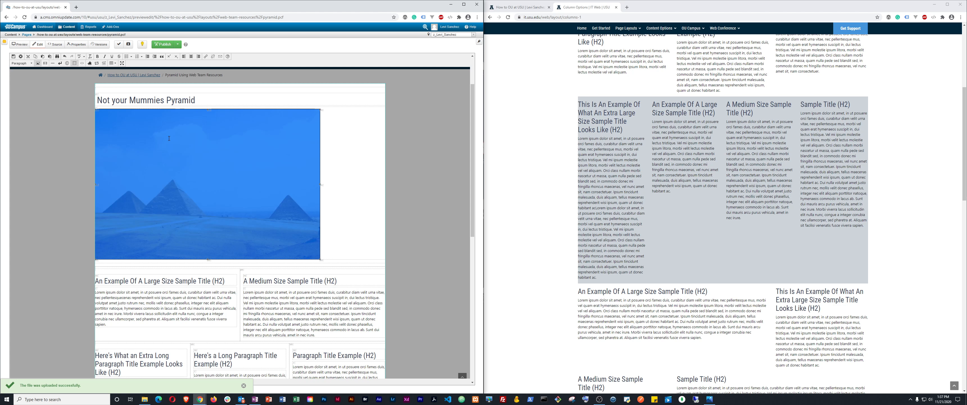
right_click(169, 138)
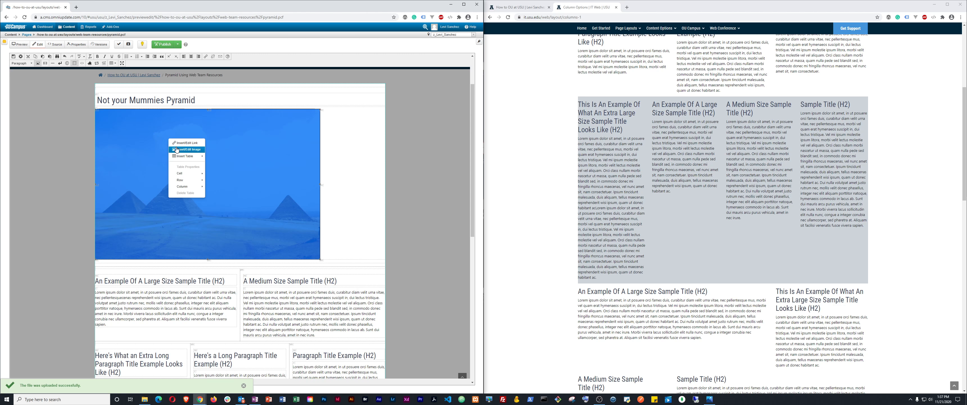
left_click(138, 129)
left_click(325, 133)
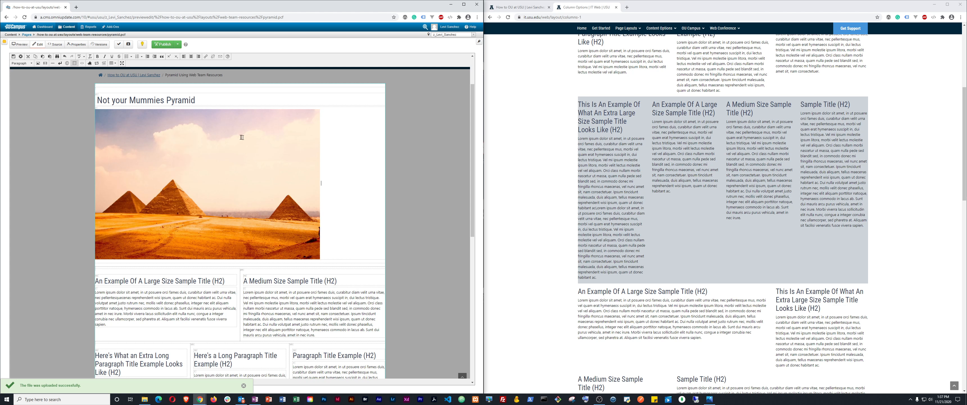
- Assign a custom class to the pyramids image that makes it span the full column width
left_click(225, 140)
right_click(224, 139)
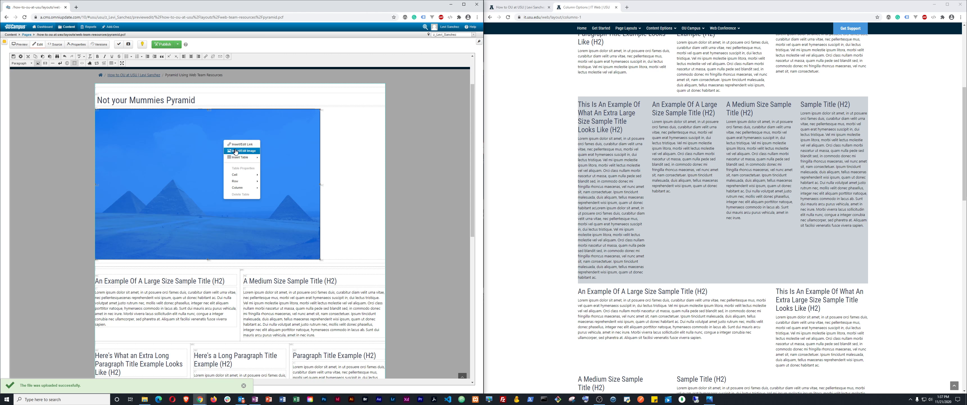
left_click(250, 151)
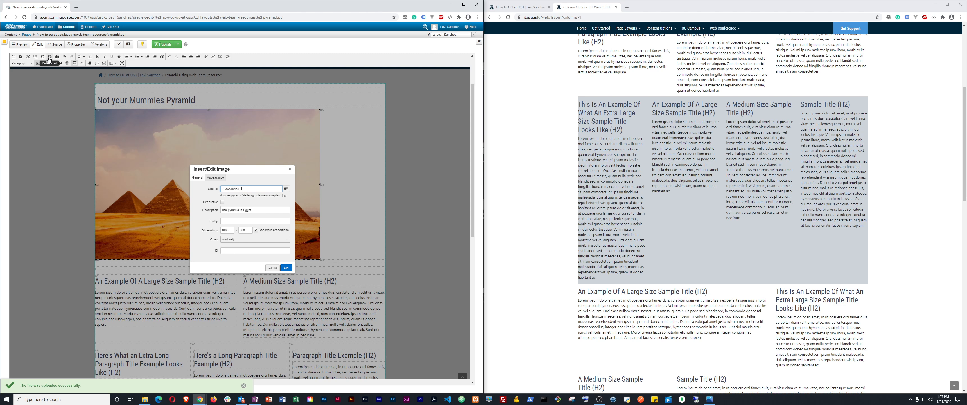
left_click(246, 244)
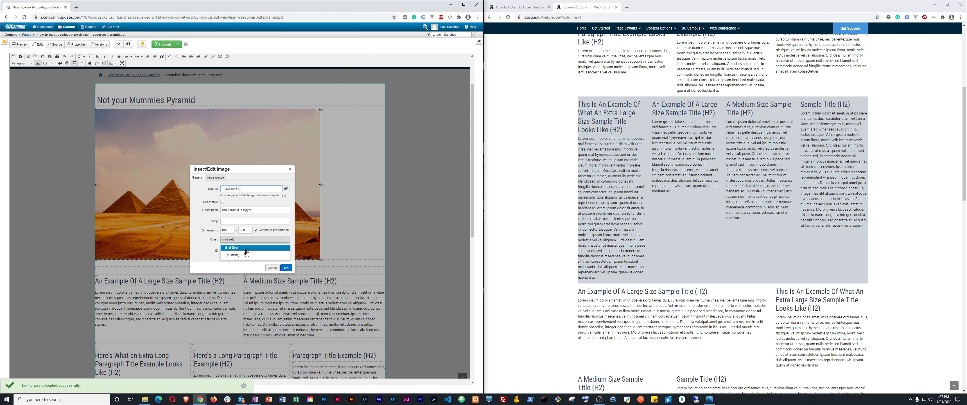
left_click(232, 254)
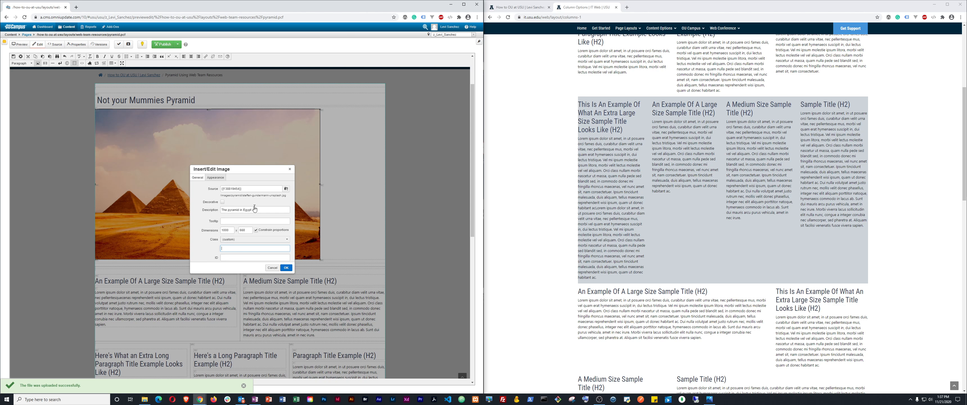
left_click(235, 250)
left_click(286, 267)
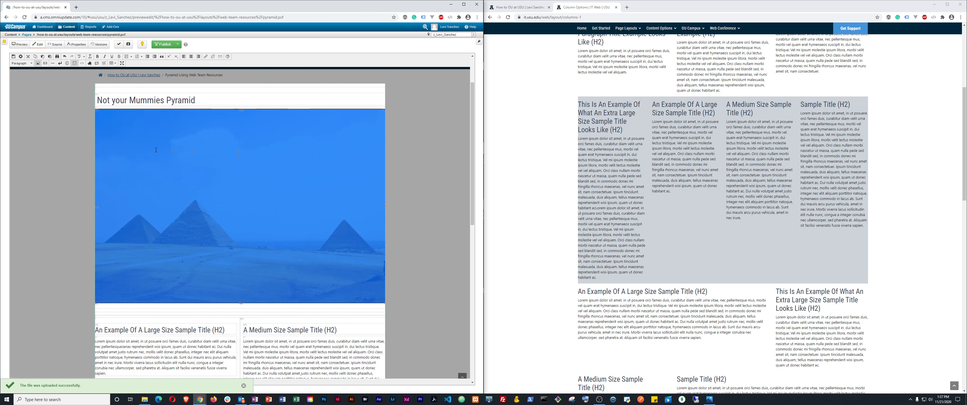
left_click(199, 341)
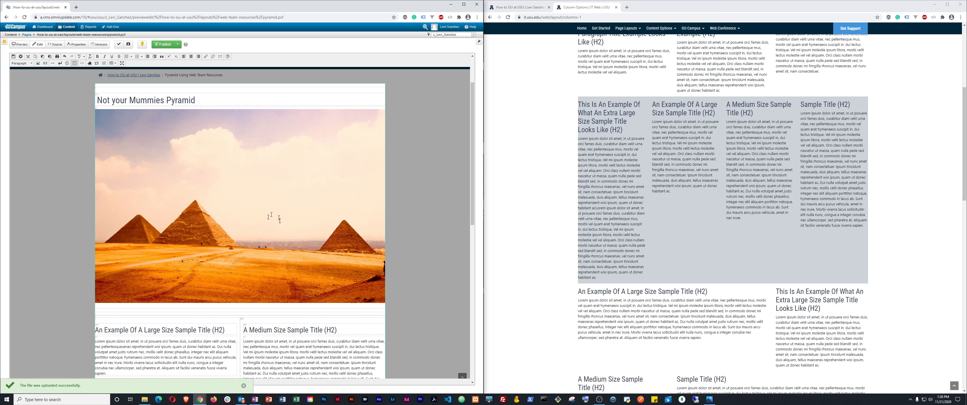
- Delete the first part of the sample paragraph under "An Example Of A Large Size Sample Title" in the four-column row
scroll(259, 216, "down", 4)
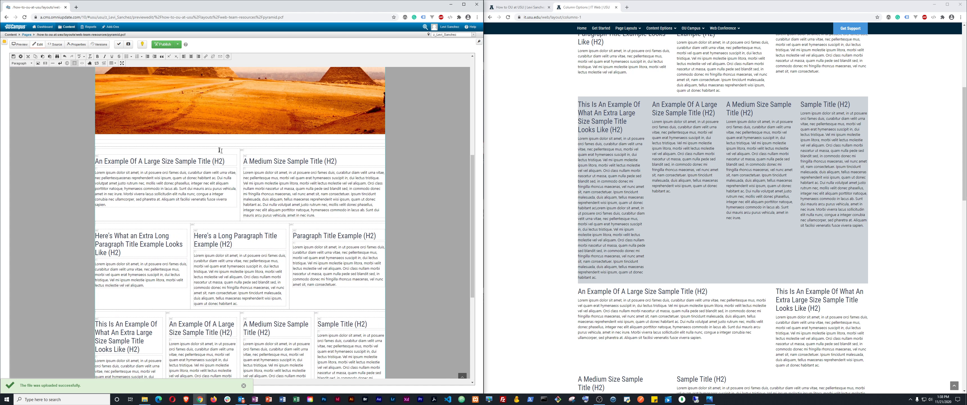
scroll(137, 175, "down", 3)
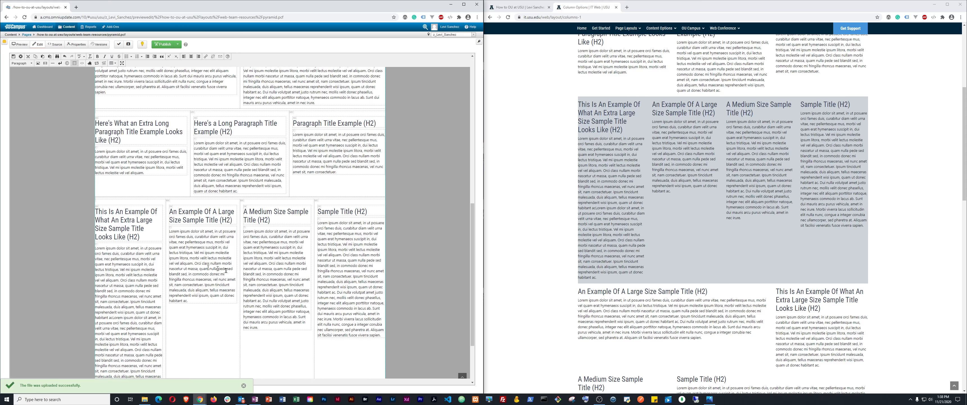
scroll(209, 267, "up", 4)
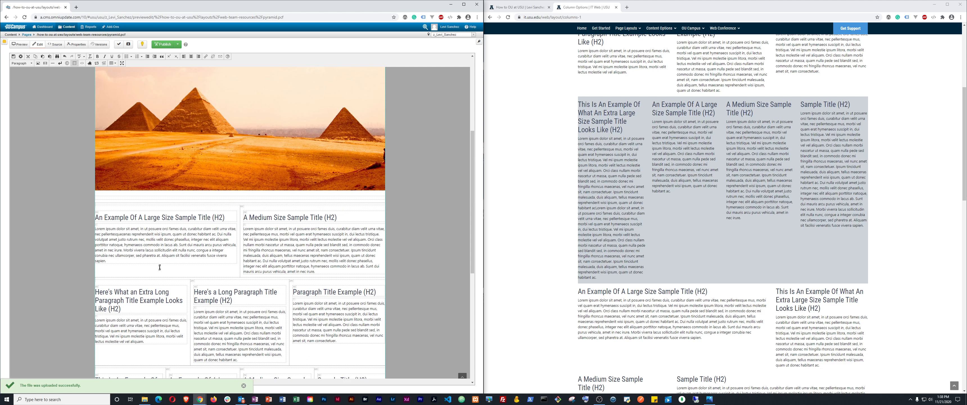
scroll(160, 267, "down", 6)
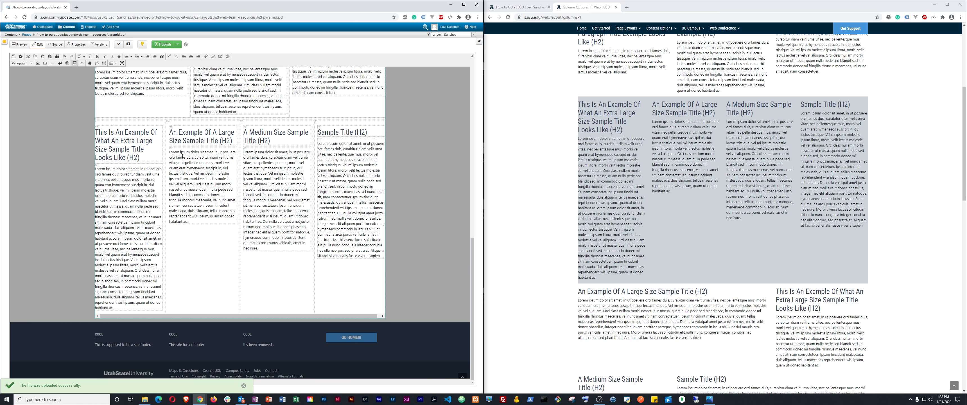
left_click_drag(181, 152, 191, 198)
key("BackSpace")
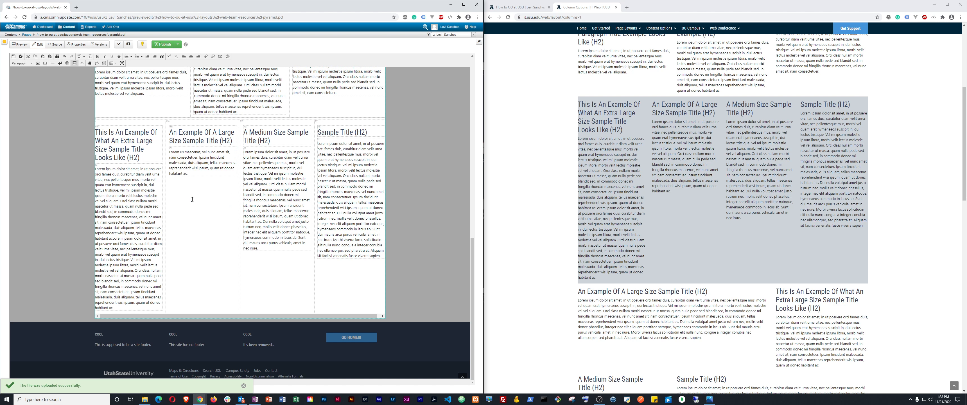
- Review the stacked column layout and save the edited pyramid page
scroll(192, 199, "up", 10)
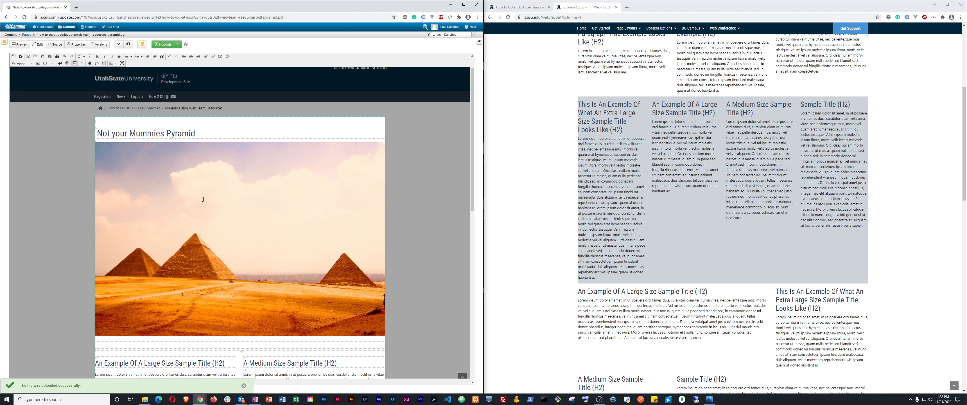
scroll(203, 199, "down", 3)
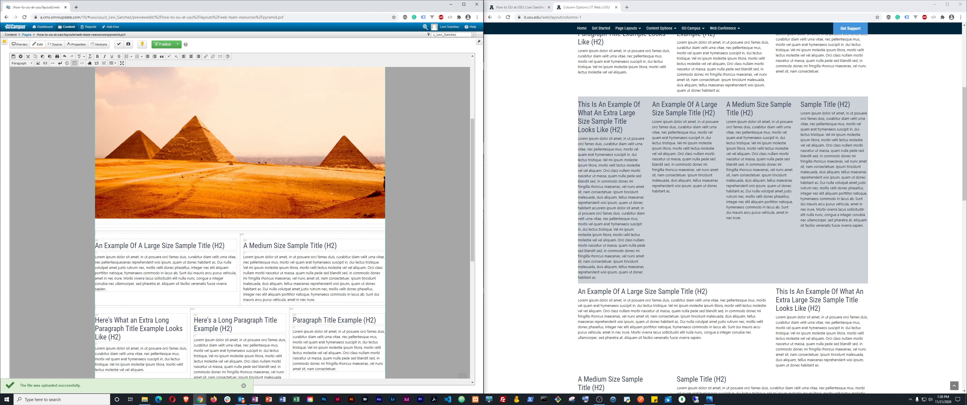
scroll(222, 215, "down", 3)
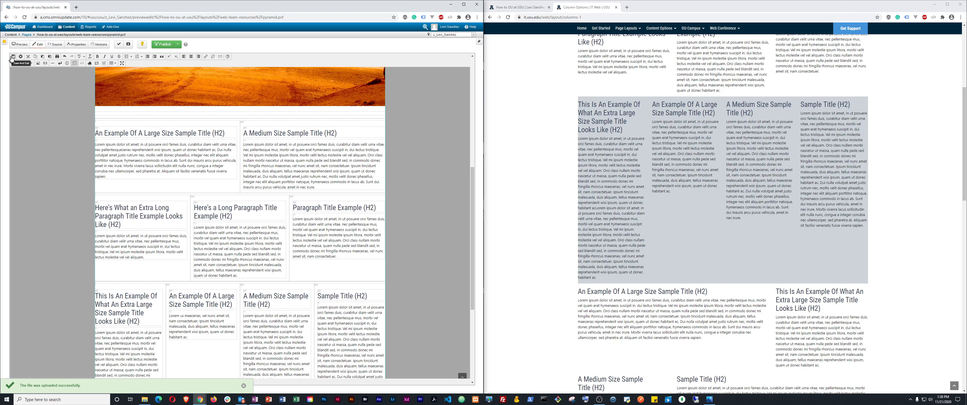
scroll(223, 312, "down", 4)
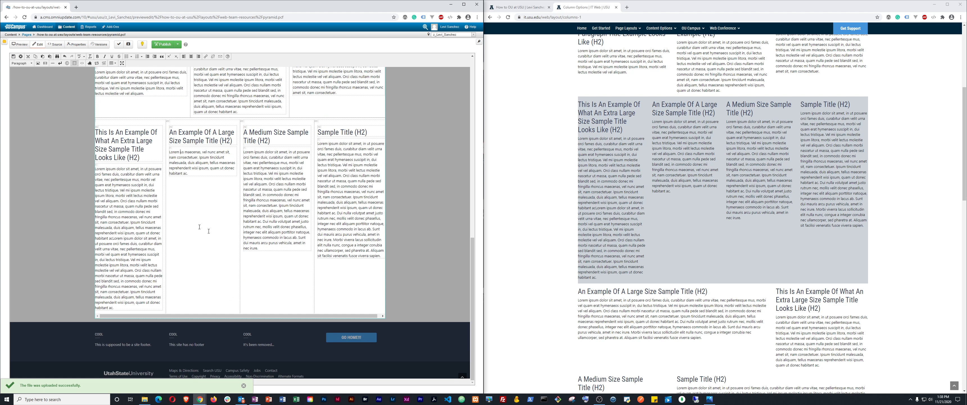
scroll(208, 231, "up", 3)
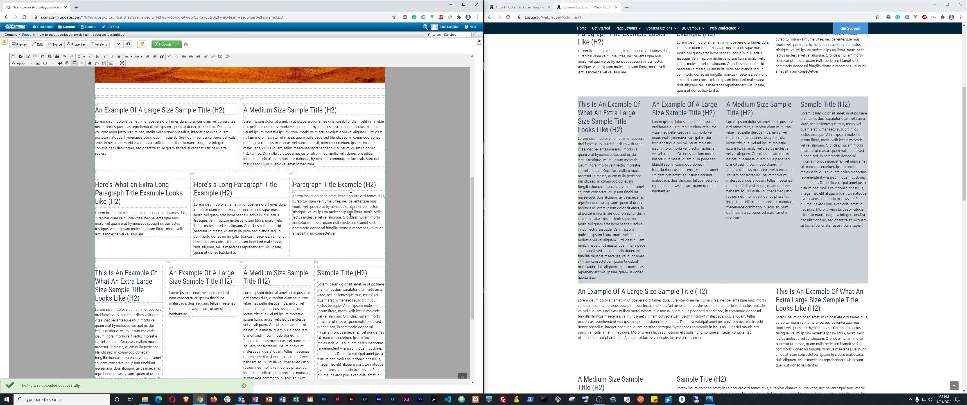
scroll(306, 240, "up", 4)
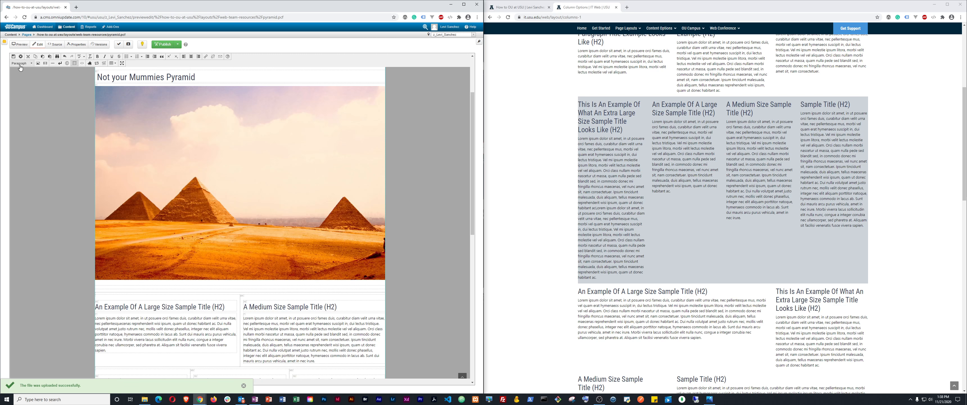
left_click(14, 57)
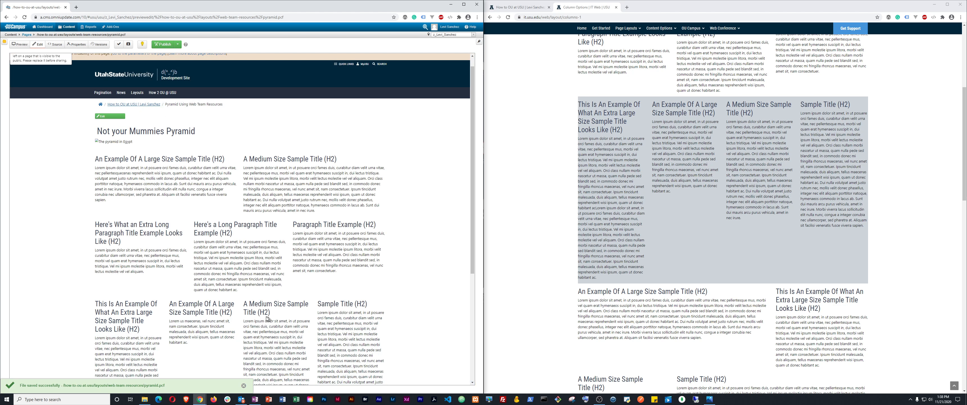
- Publish pyramid.pcf with its unpublished dependencies included
scroll(255, 305, "up", 2)
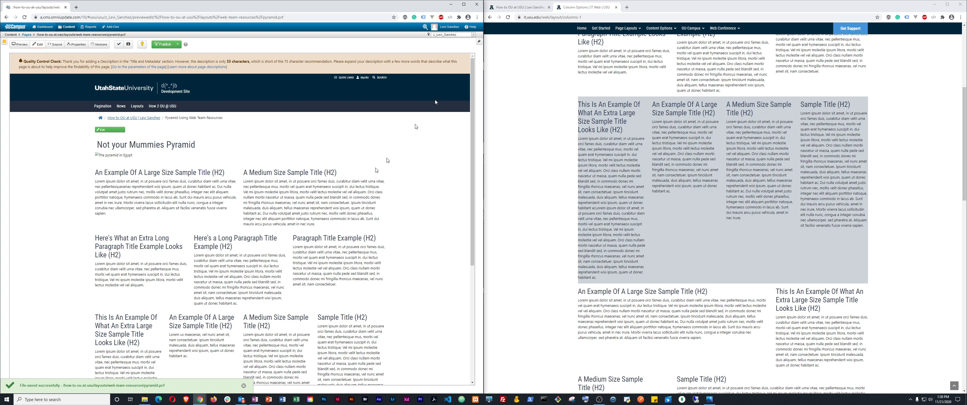
triple_click(306, 201)
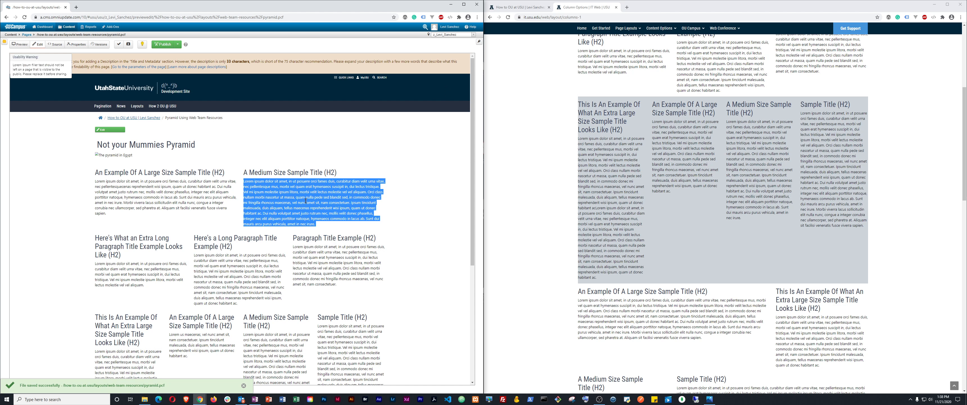
left_click(160, 44)
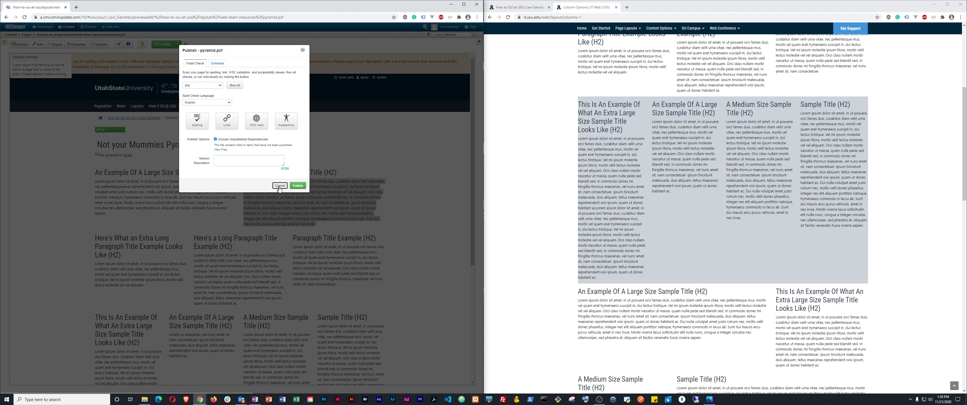
left_click(297, 186)
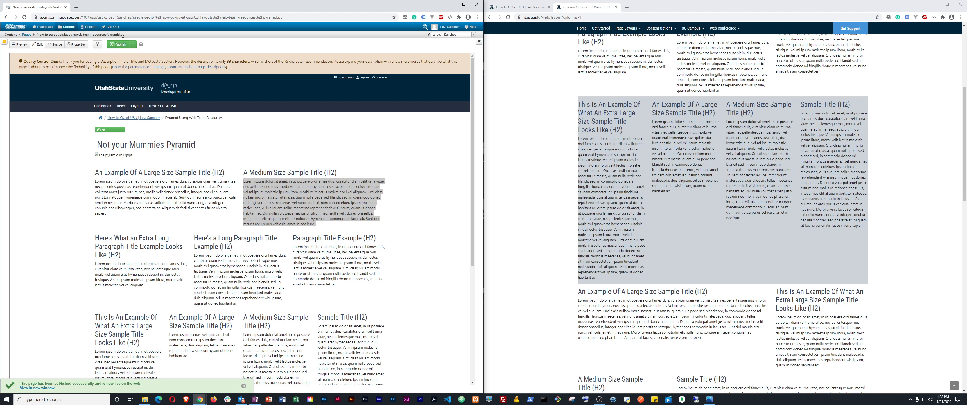
- Copy the pyramid page's path, how-to-ou-at-usu/layouts/web-team-resources/pyramid, without the .pcf extension
left_click_drag(121, 35, 37, 37)
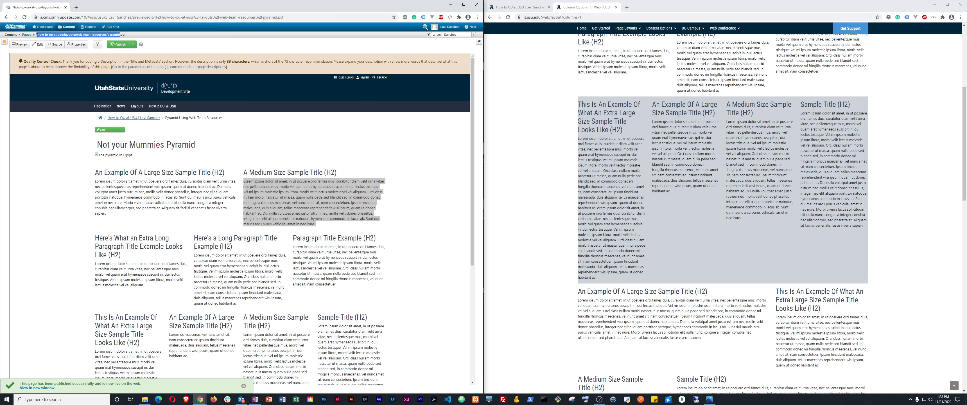
right_click(38, 35)
left_click(47, 41)
- Open the published page on the development site by replacing the path after the domain with the copied how-to-ou-at-usu/layouts/web-team-resources/pyramid
left_click(528, 8)
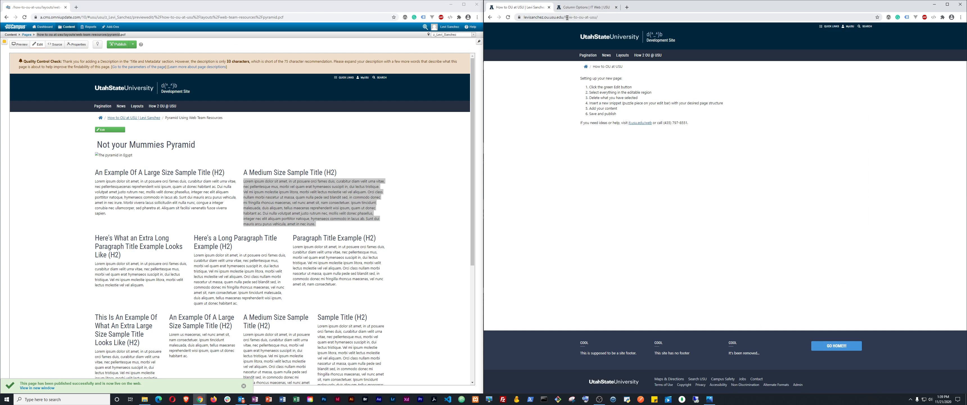
left_click(577, 18)
left_click_drag(566, 19, 692, 34)
key("BackSpace")
key("BackSpace")
key("ctrl+v")
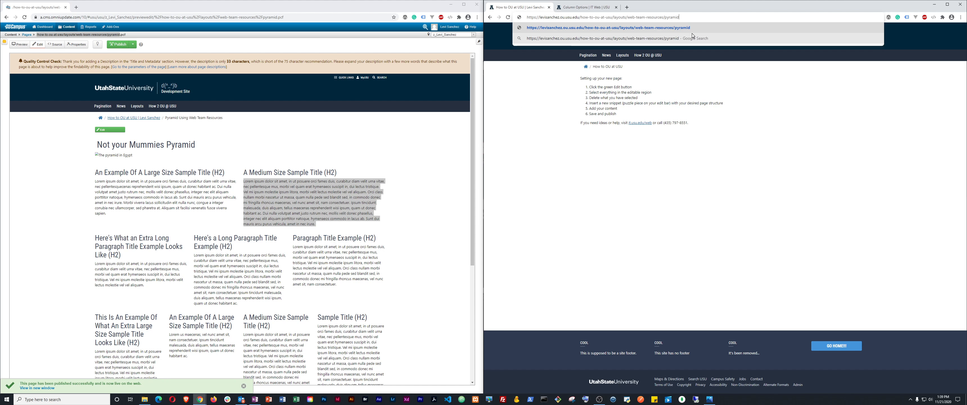
key("Return")
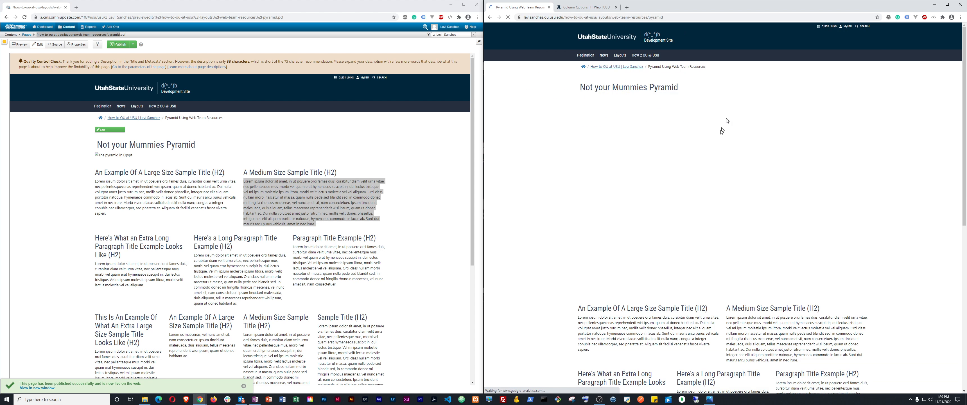
- Examine the published pyramid page from the heading and full-width image down through the two-, three- and four-column rows
scroll(662, 169, "down", 11)
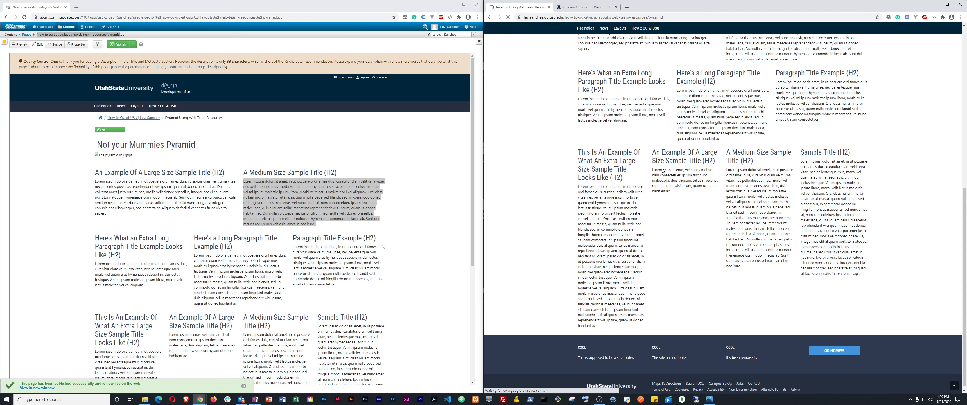
scroll(663, 167, "up", 8)
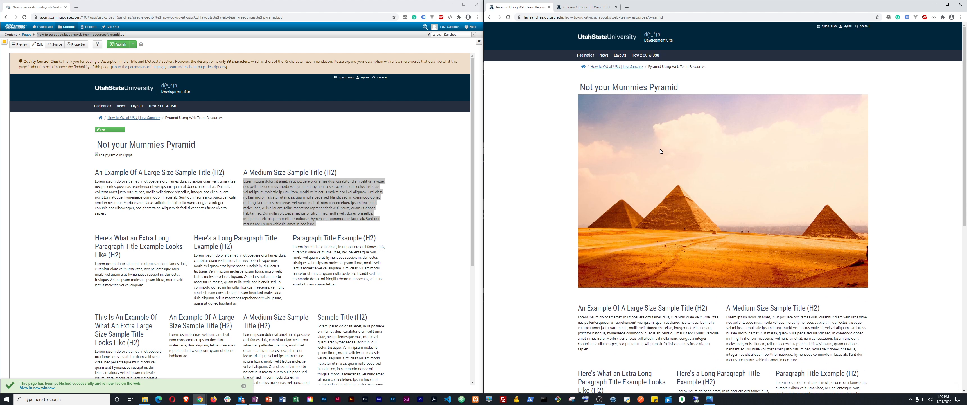
scroll(660, 150, "down", 2)
scroll(659, 148, "up", 3)
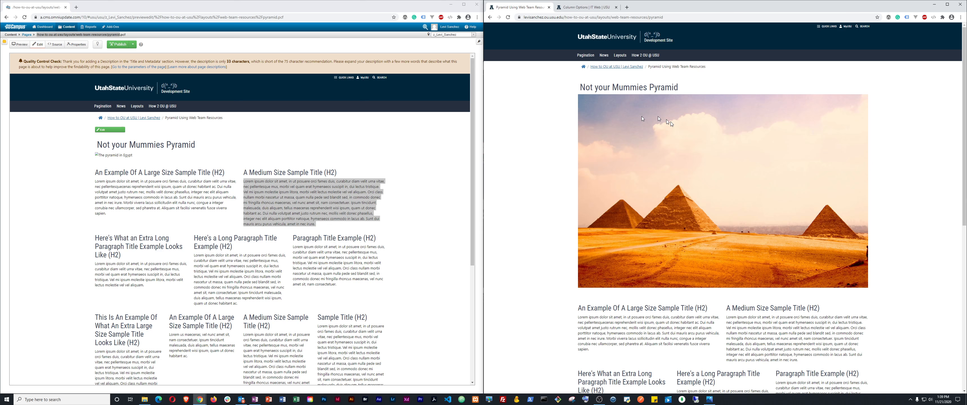
scroll(687, 176, "down", 4)
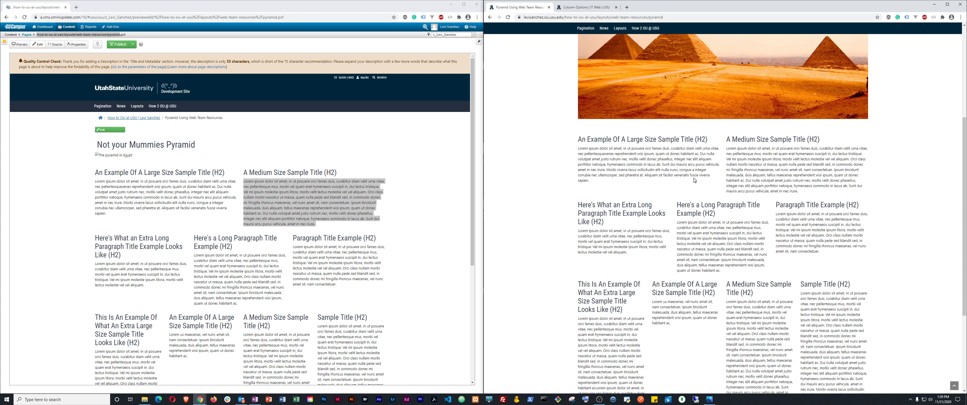
scroll(693, 180, "up", 4)
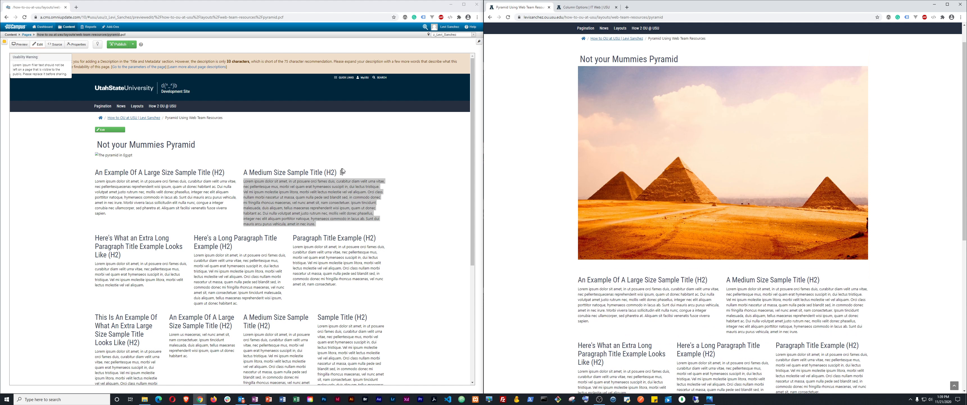
left_click(394, 150)
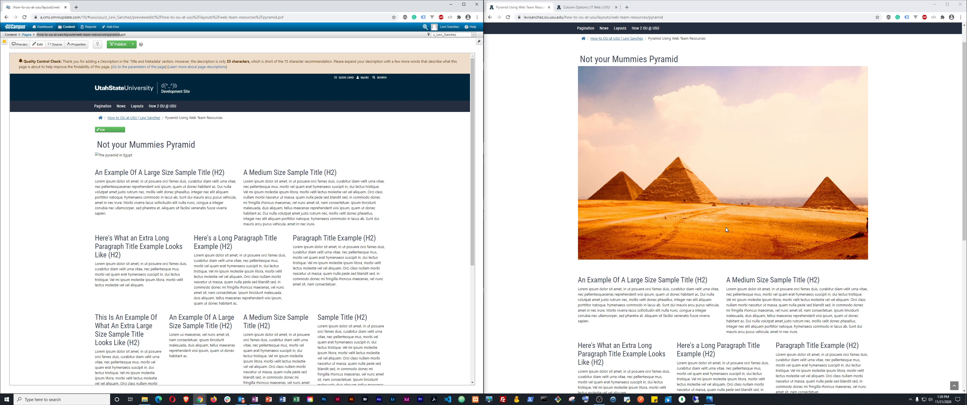
scroll(725, 228, "down", 4)
scroll(726, 227, "down", 3)
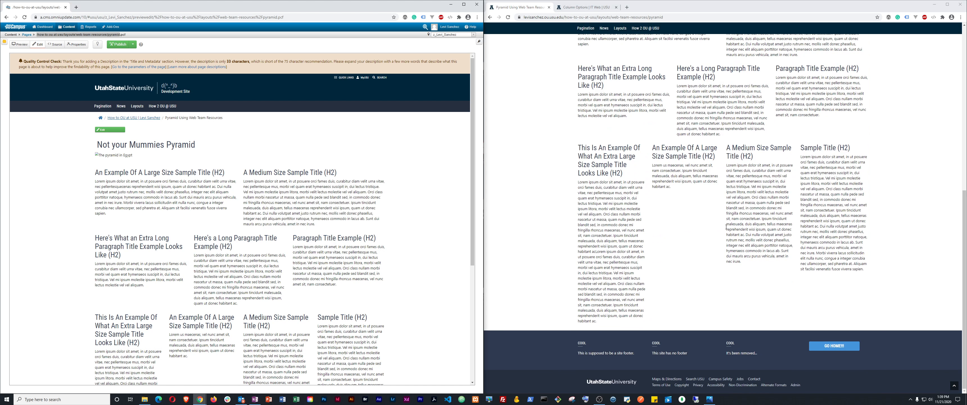
scroll(726, 227, "up", 8)
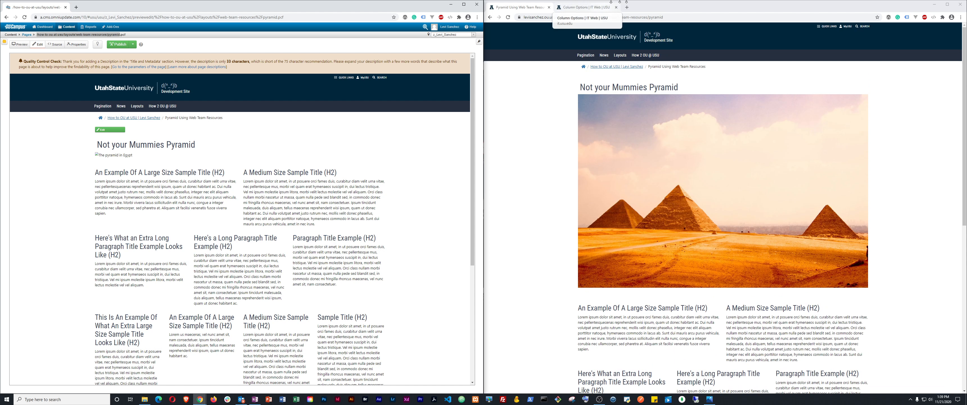
- Compare the layouts on the Column Options reference page with the published pyramid page
left_click(594, 12)
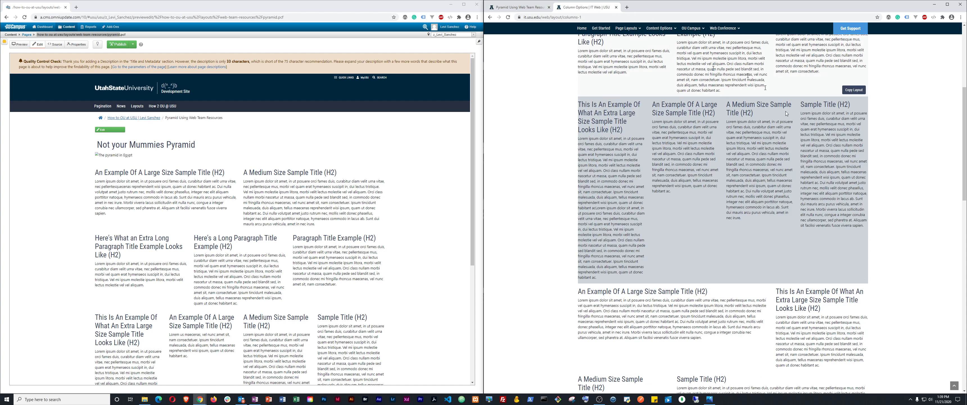
scroll(712, 229, "up", 6)
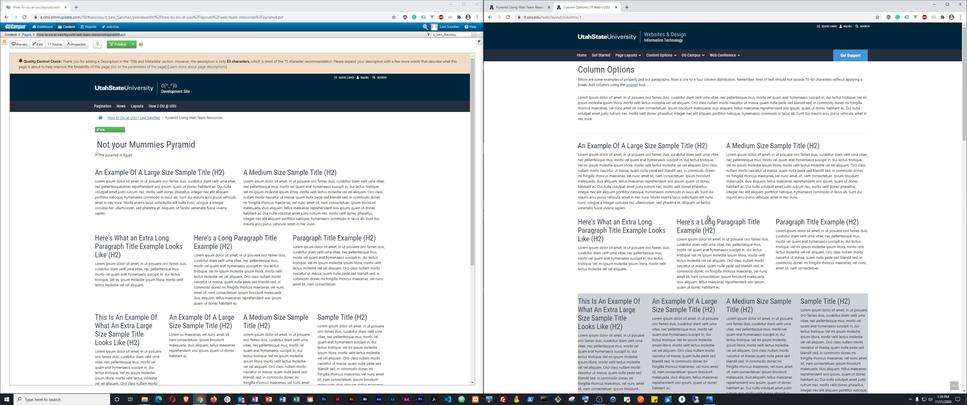
left_click(514, 8)
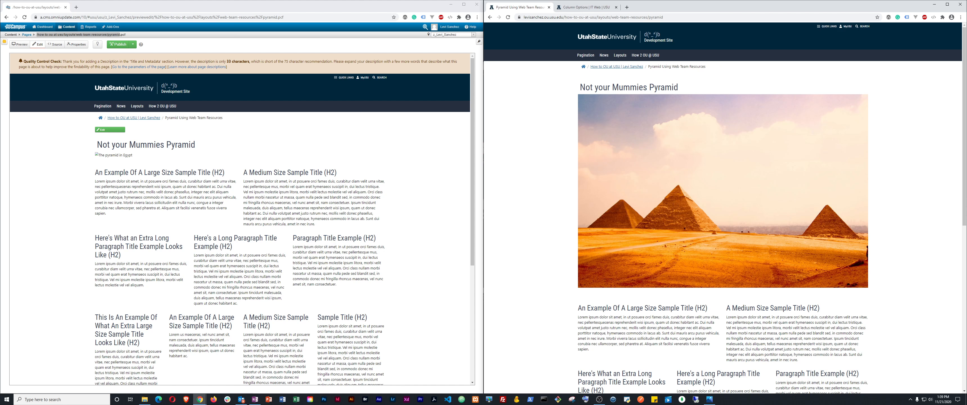